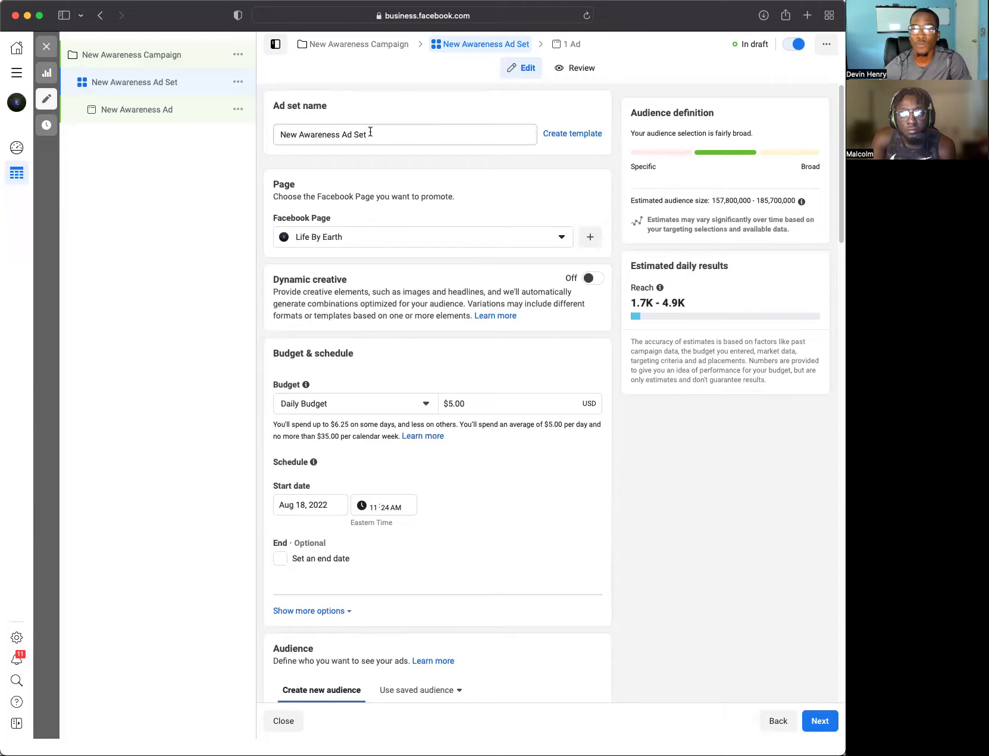
Step: Review the New Awareness Campaign's settings, from its objective down to the A/B test and Advantage Campaign Budget options
{"action": "scroll", "coordinate": [298, 321], "scroll_direction": "down", "scroll_amount": 1}
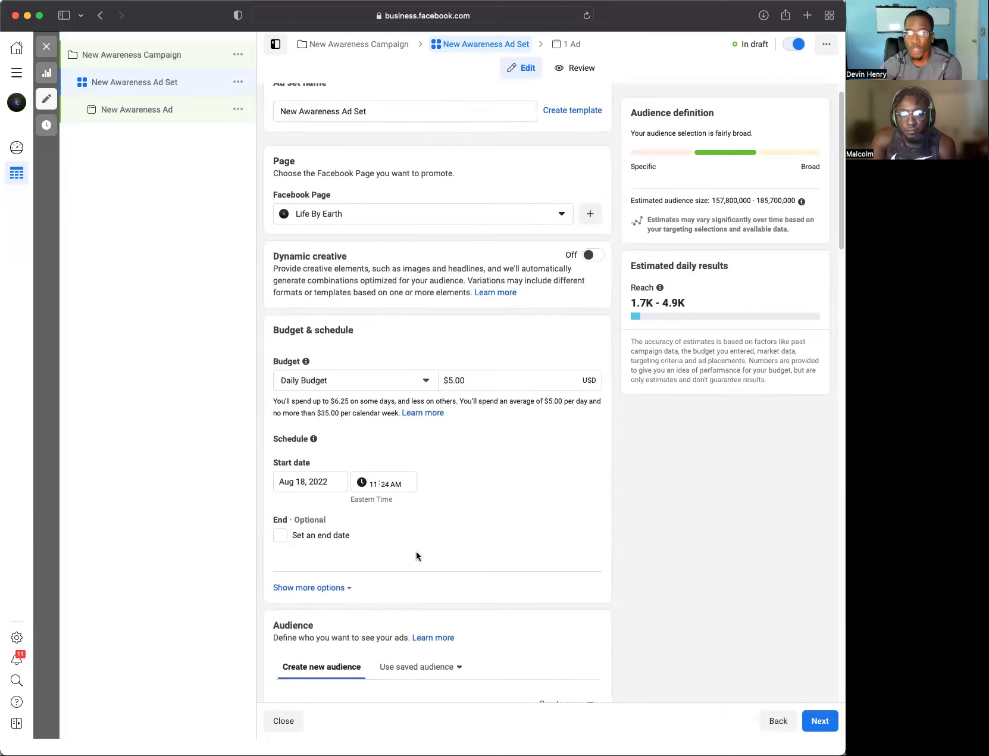
{"action": "scroll", "coordinate": [357, 417], "scroll_direction": "up", "scroll_amount": 1}
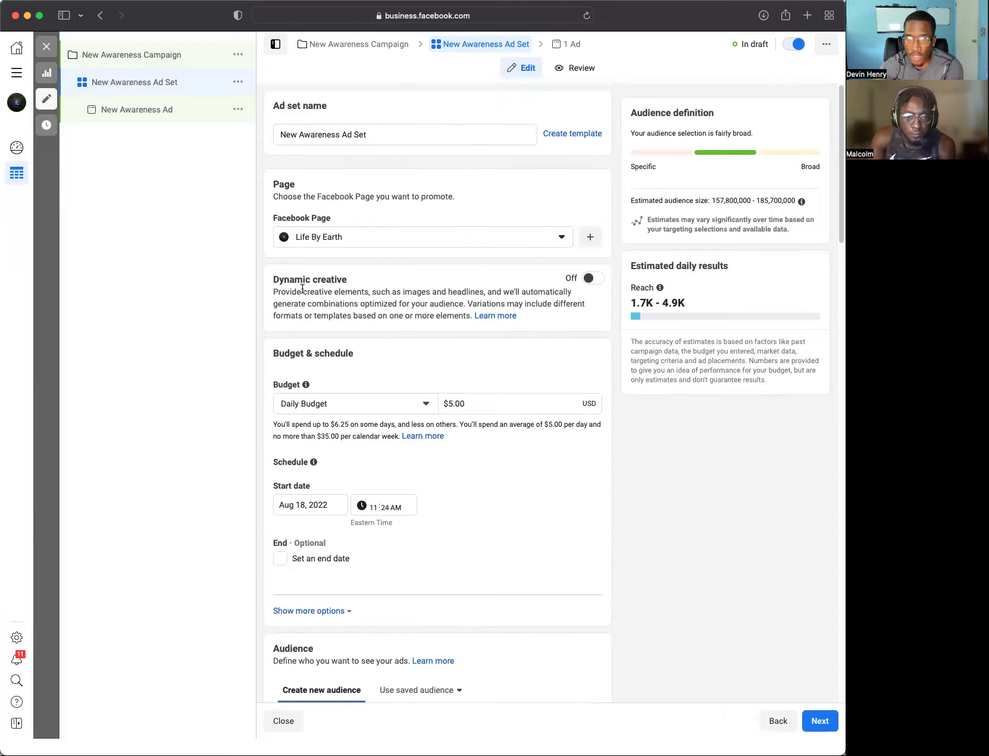
{"action": "left_click", "coordinate": [116, 63]}
{"action": "scroll", "coordinate": [316, 346], "scroll_direction": "down", "scroll_amount": 2}
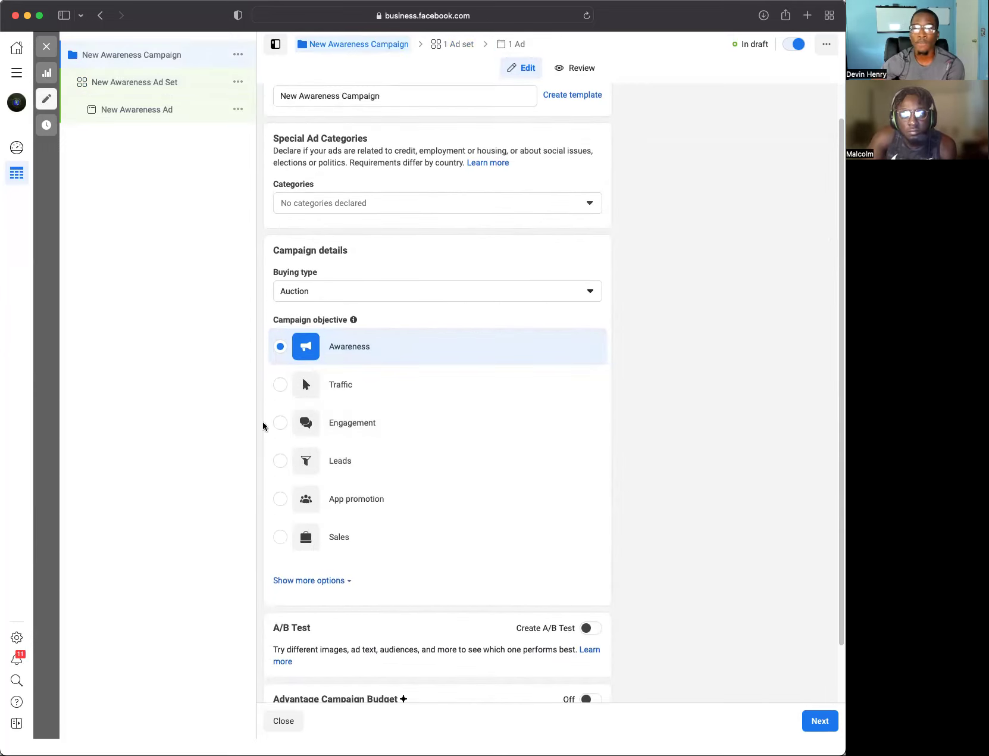
{"action": "scroll", "coordinate": [323, 463], "scroll_direction": "down", "scroll_amount": 2}
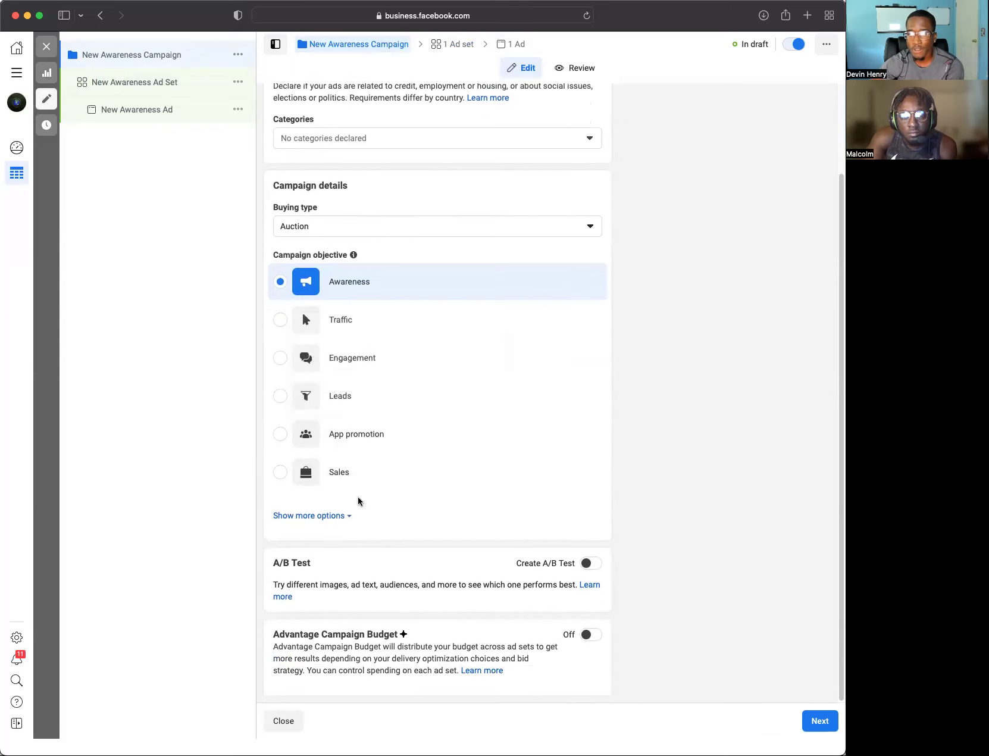
{"action": "scroll", "coordinate": [358, 498], "scroll_direction": "up", "scroll_amount": 3}
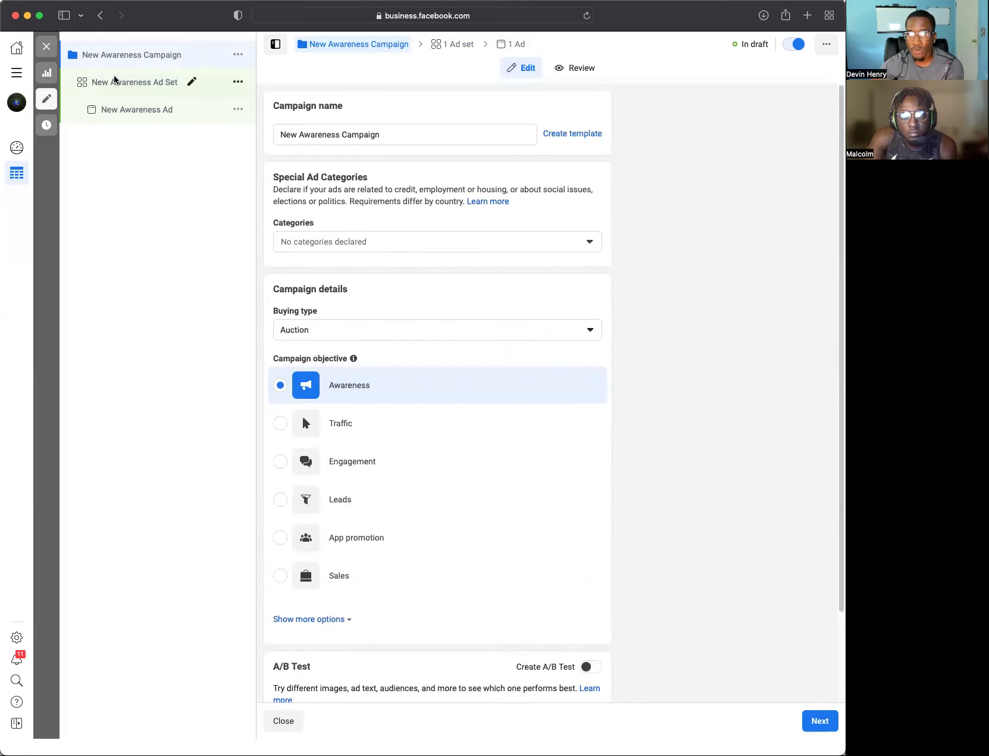
Step: Set the daily budget of New Awareness Ad Set to $20.00
{"action": "left_click", "coordinate": [135, 87]}
{"action": "scroll", "coordinate": [366, 295], "scroll_direction": "down", "scroll_amount": 1}
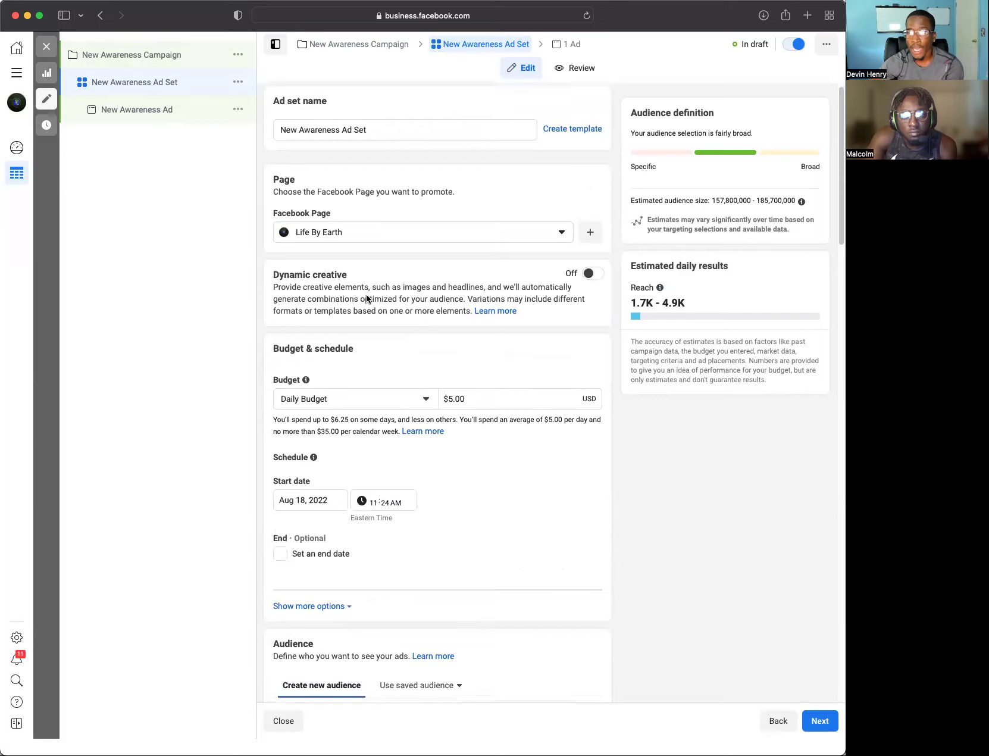
{"action": "scroll", "coordinate": [376, 308], "scroll_direction": "down", "scroll_amount": 2}
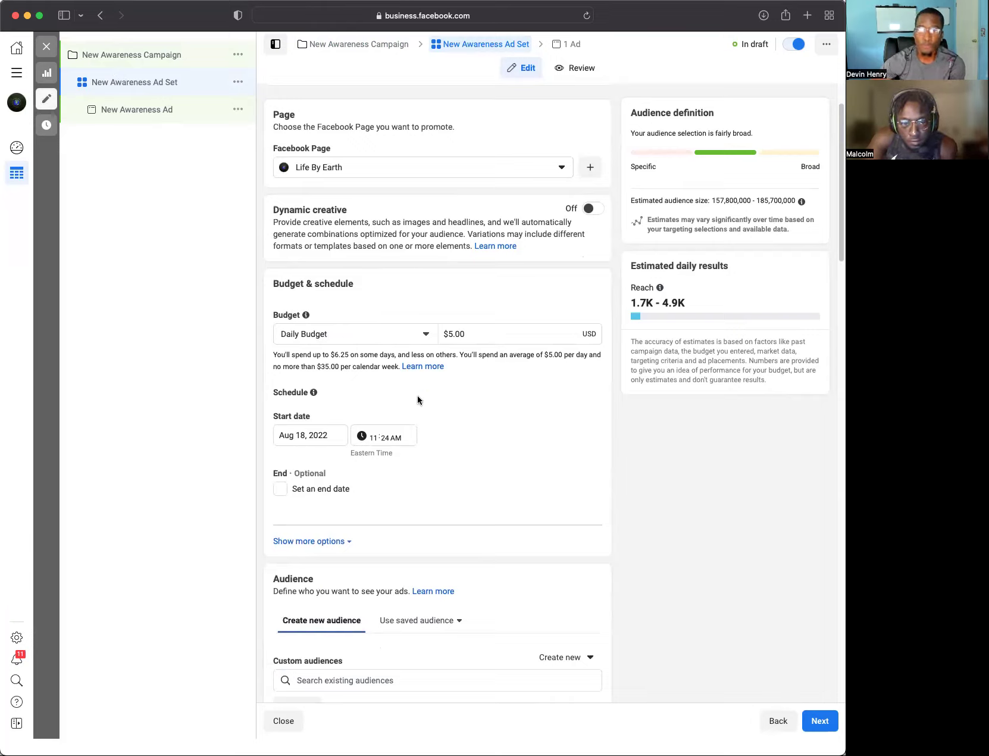
{"action": "left_click", "coordinate": [467, 335]}
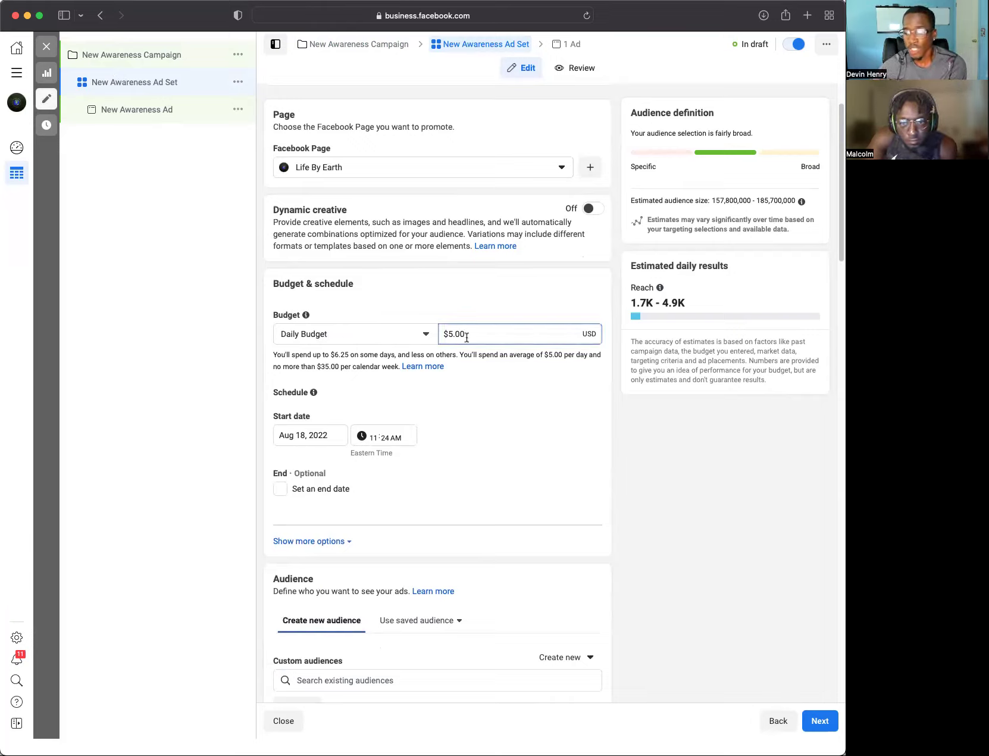
{"action": "key", "text": "BackSpace"}
{"action": "key", "text": "BackSpace"}
{"action": "key", "text": "BackSpace"}
{"action": "key", "text": "BackSpace"}
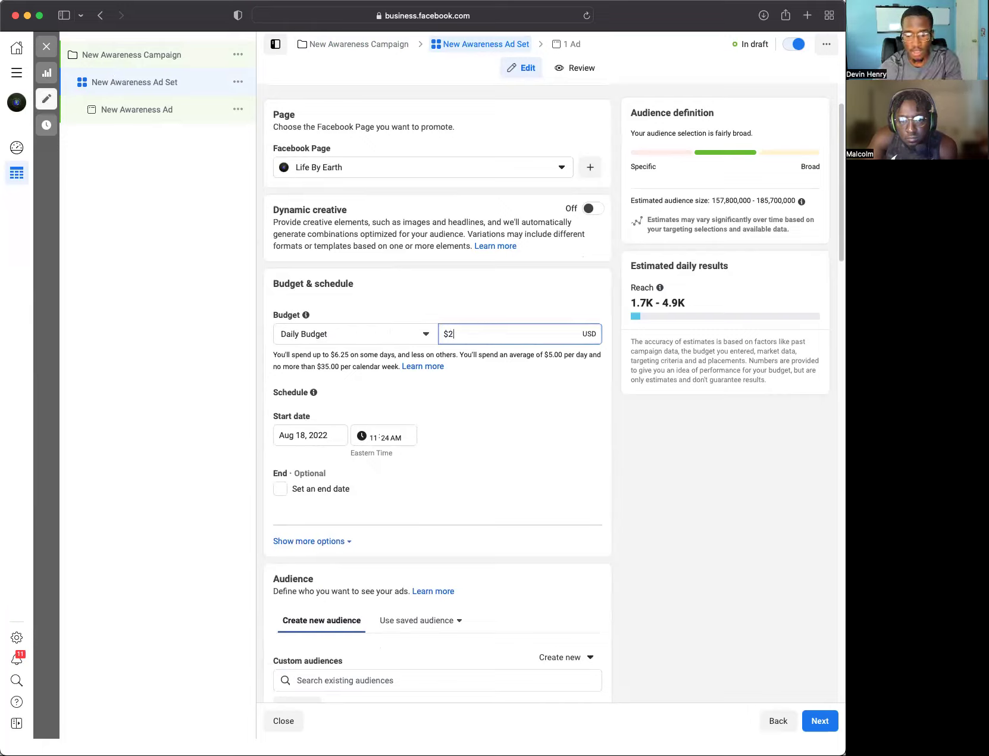
{"action": "type", "text": "20.00"}
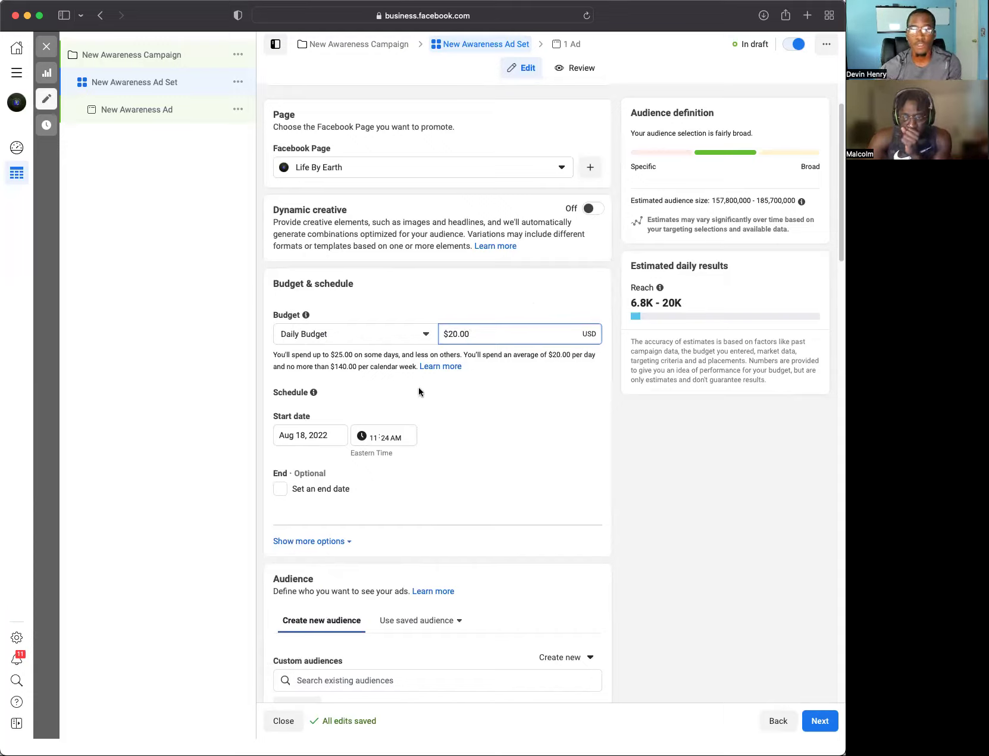
{"action": "left_click", "coordinate": [475, 413]}
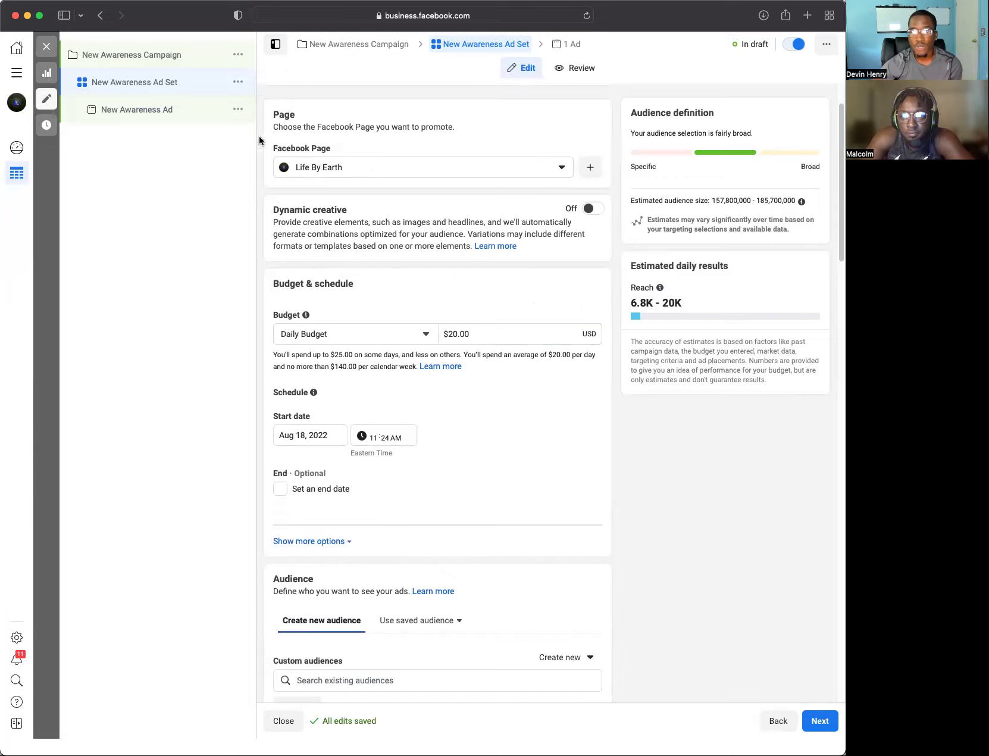
Step: Quickly duplicate New Awareness Ad Set twice within the campaign
{"action": "left_click", "coordinate": [238, 81]}
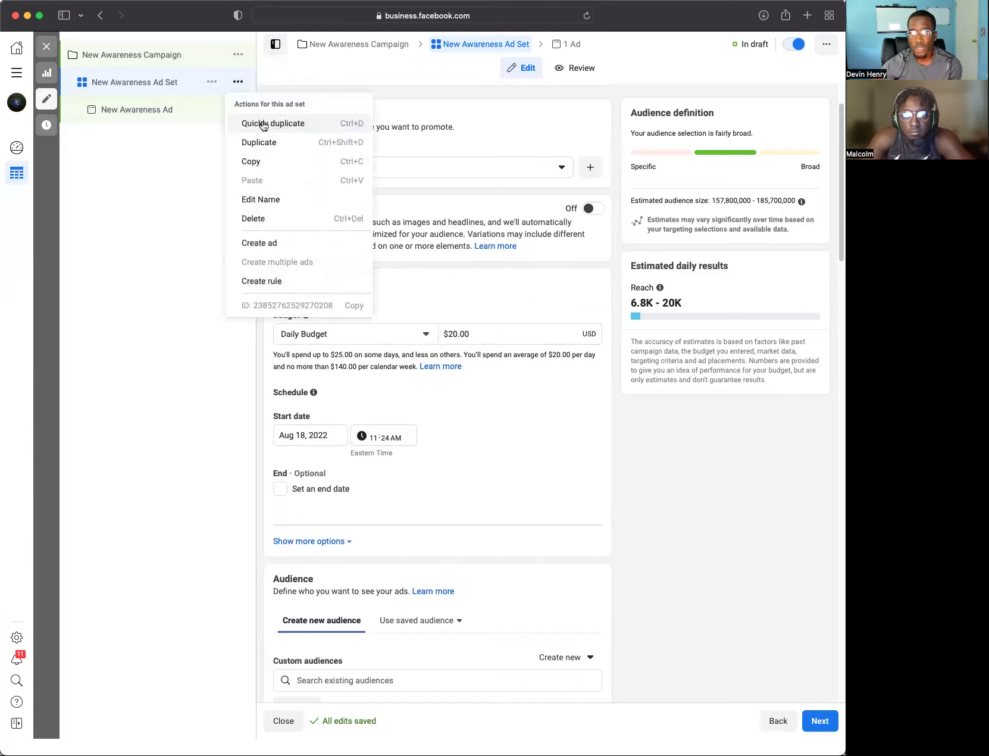
{"action": "left_click", "coordinate": [263, 123]}
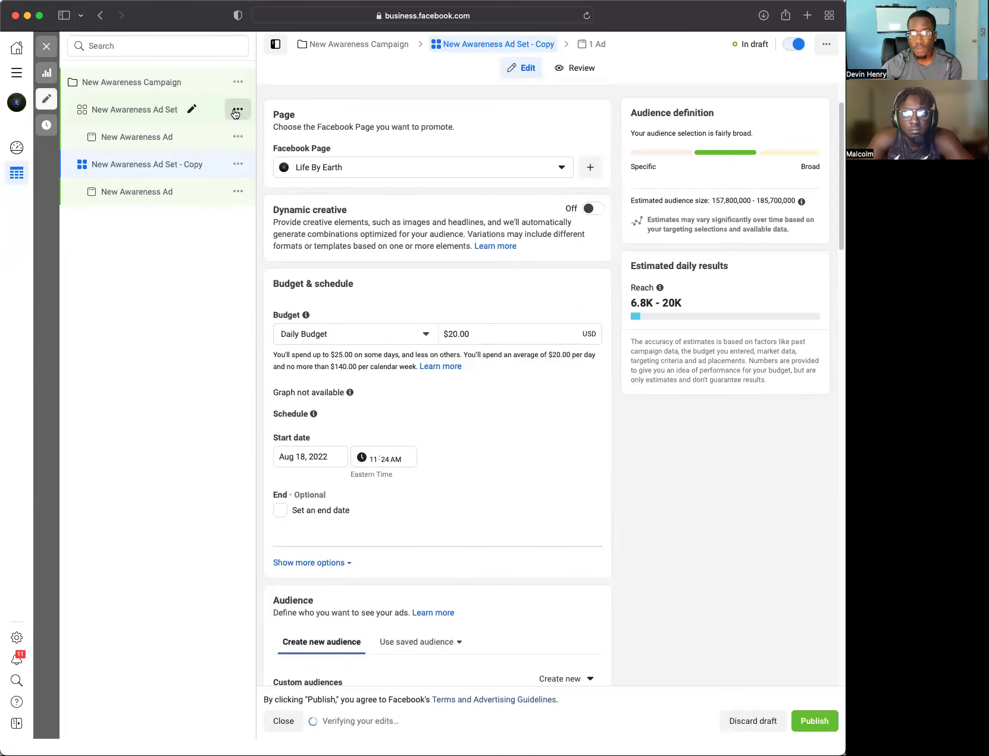
{"action": "left_click", "coordinate": [238, 109]}
{"action": "left_click", "coordinate": [249, 150]}
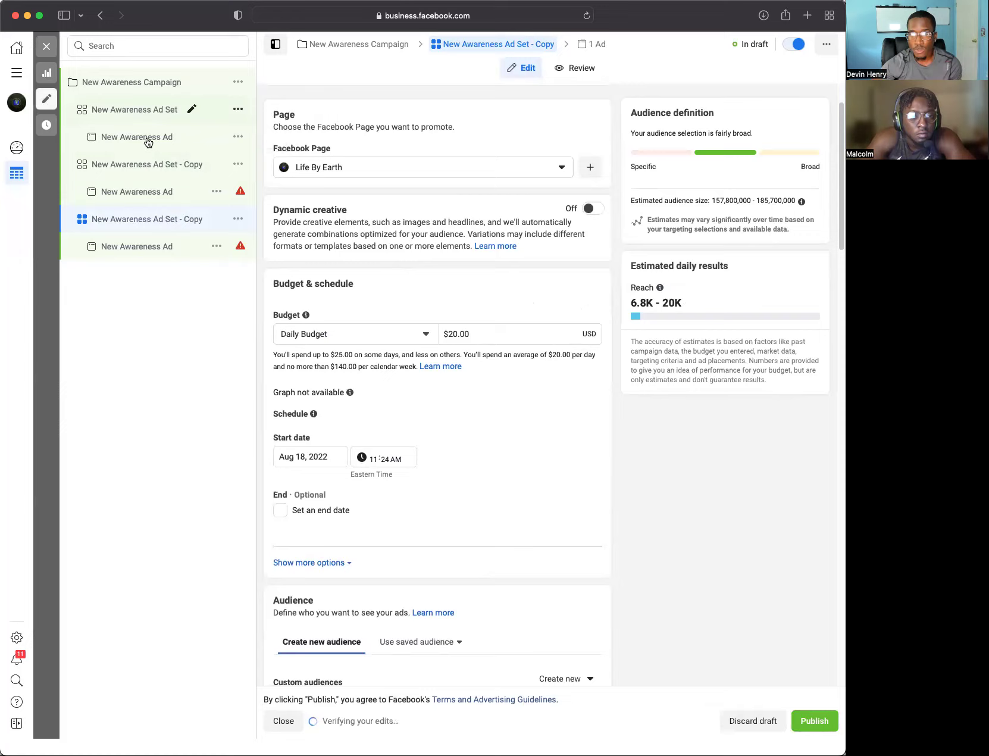
{"action": "left_click", "coordinate": [126, 168]}
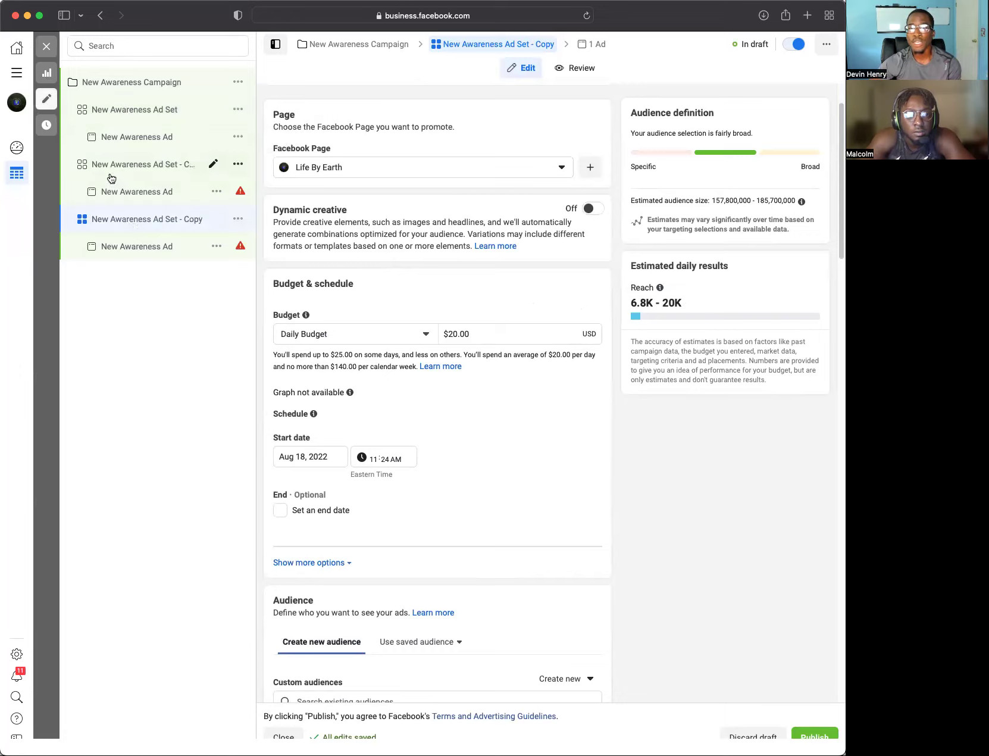
Step: Open the original New Awareness Ad Set and make its audience's detailed targeting editable
{"action": "left_click", "coordinate": [100, 115]}
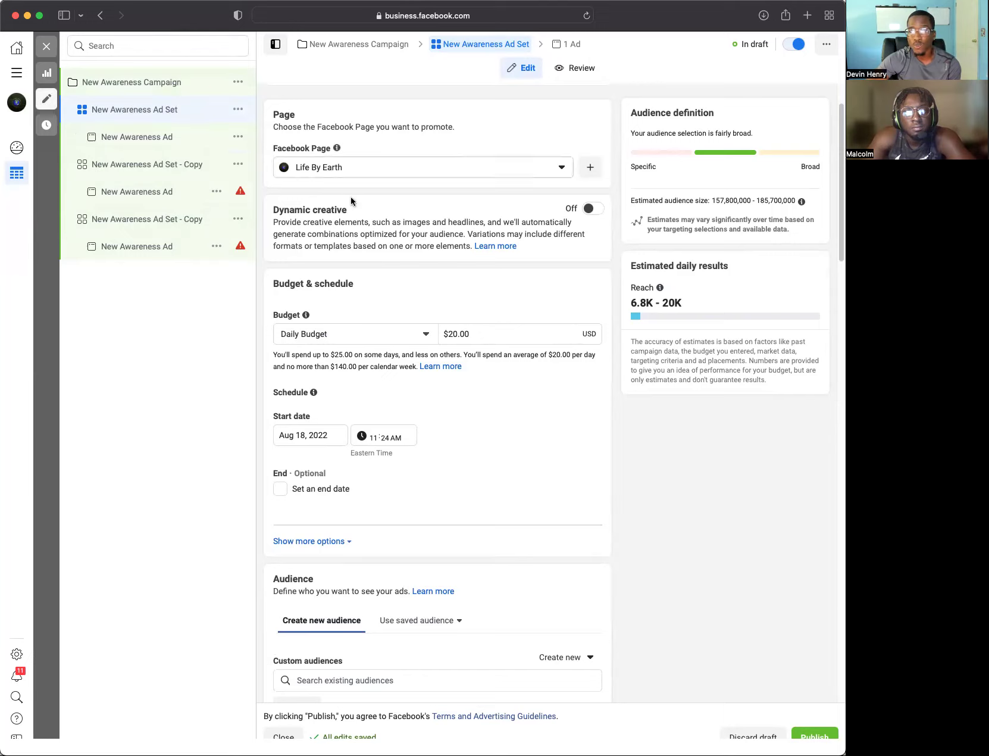
{"action": "scroll", "coordinate": [357, 357], "scroll_direction": "down", "scroll_amount": 1}
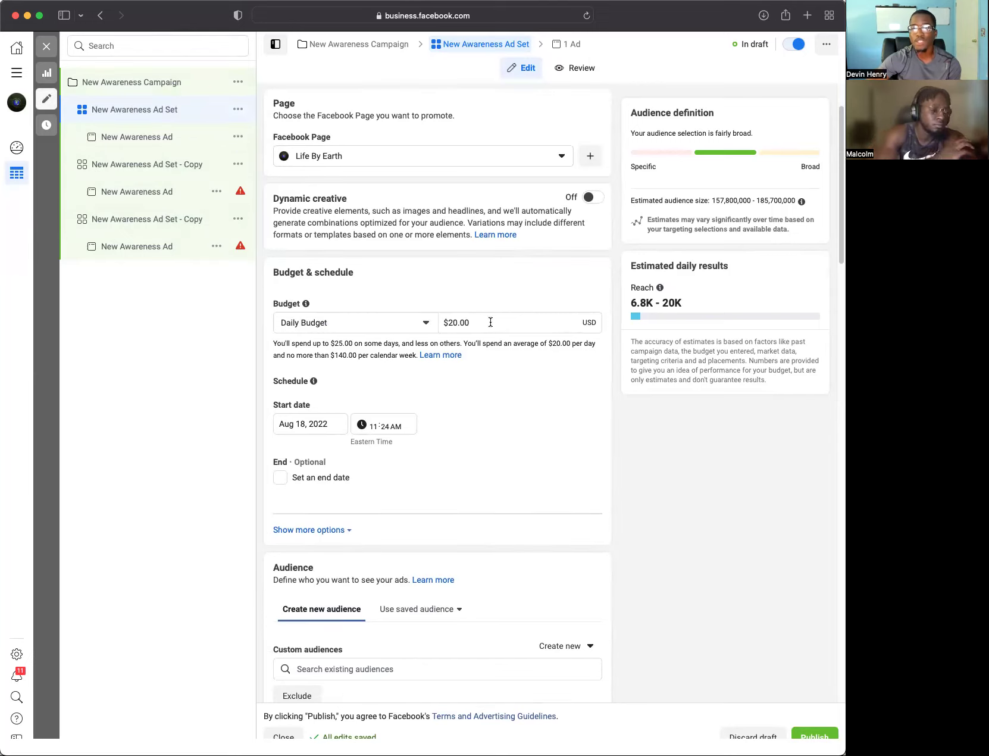
{"action": "scroll", "coordinate": [483, 331], "scroll_direction": "down", "scroll_amount": 5}
{"action": "scroll", "coordinate": [481, 334], "scroll_direction": "down", "scroll_amount": 6}
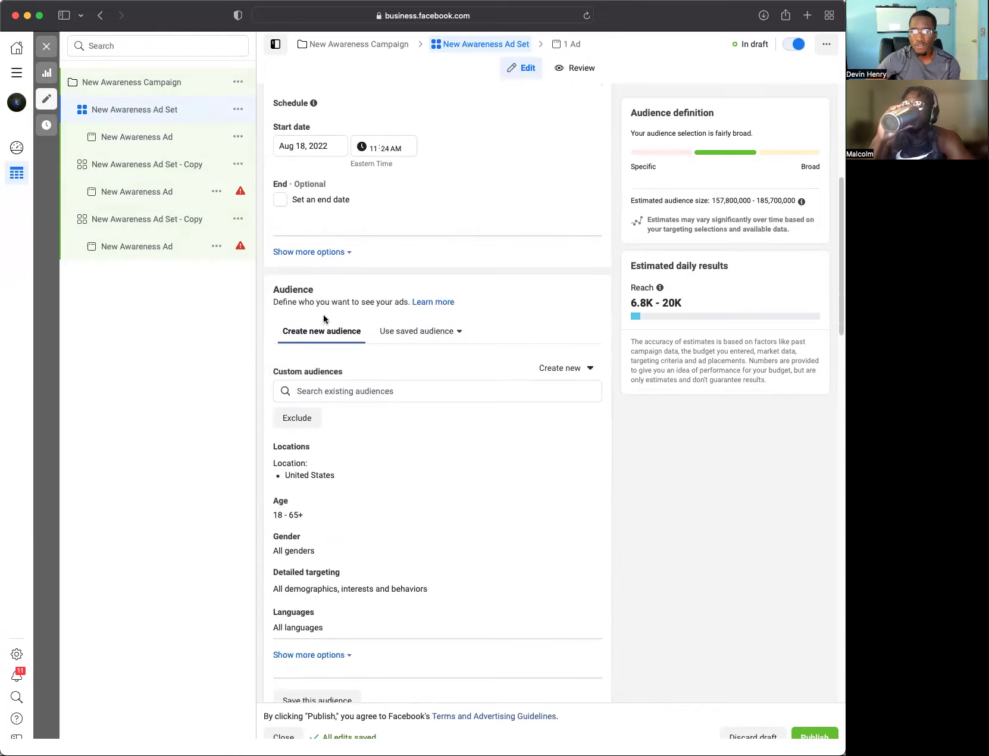
{"action": "scroll", "coordinate": [322, 319], "scroll_direction": "down", "scroll_amount": 1}
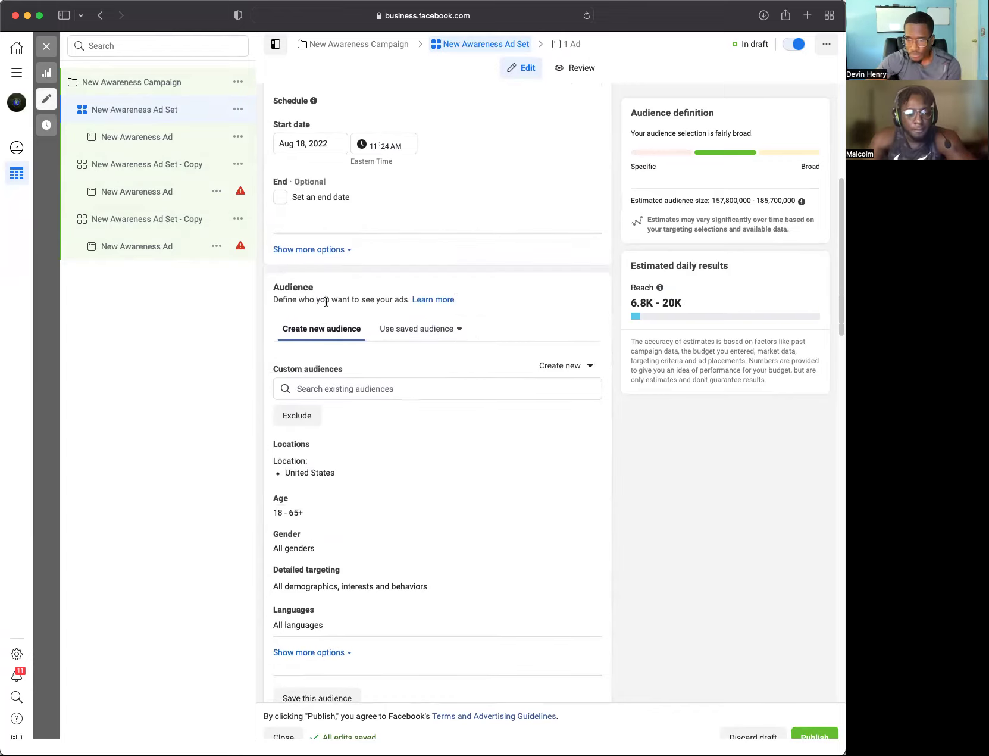
{"action": "scroll", "coordinate": [401, 395], "scroll_direction": "down", "scroll_amount": 3}
{"action": "scroll", "coordinate": [367, 417], "scroll_direction": "down", "scroll_amount": 6}
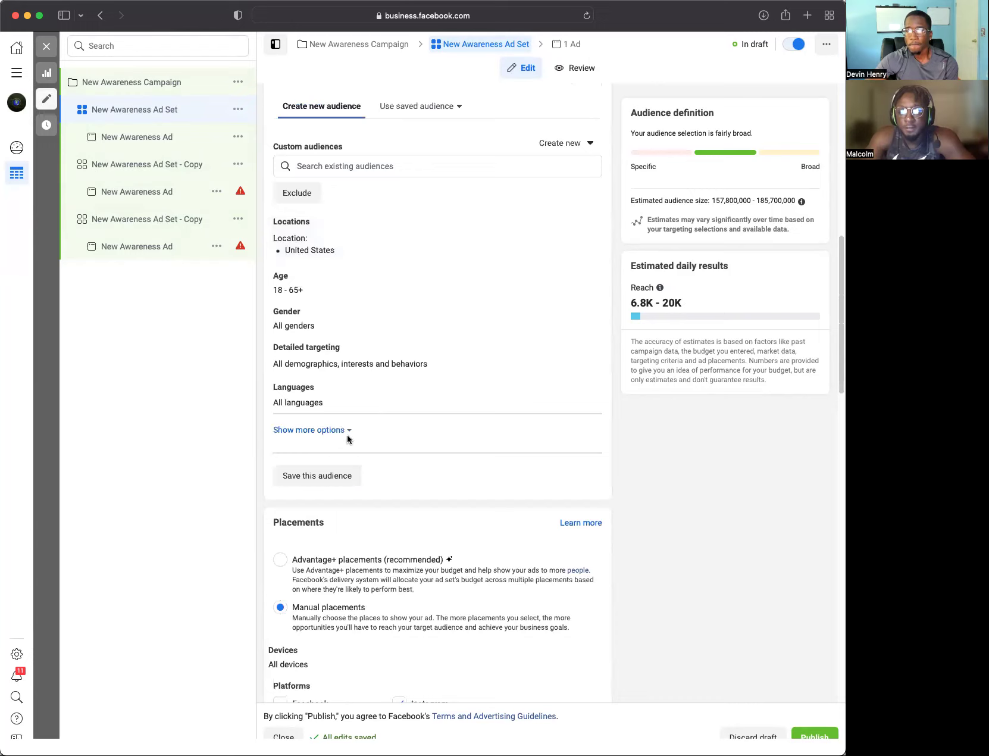
{"action": "scroll", "coordinate": [417, 298], "scroll_direction": "up", "scroll_amount": 1}
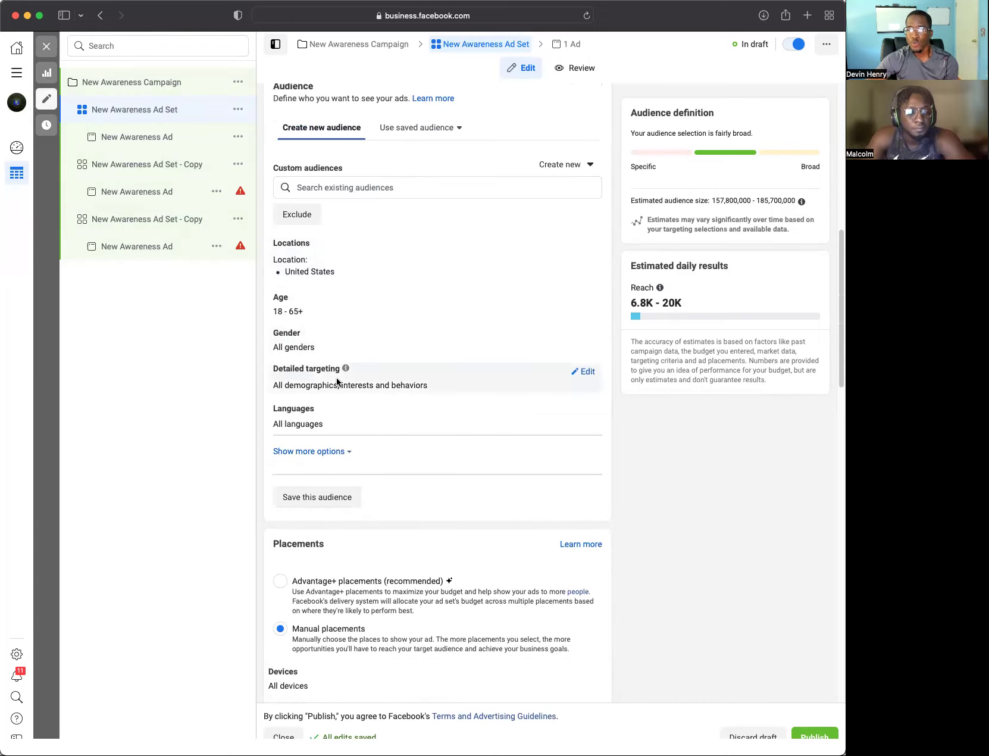
{"action": "left_click", "coordinate": [580, 372]}
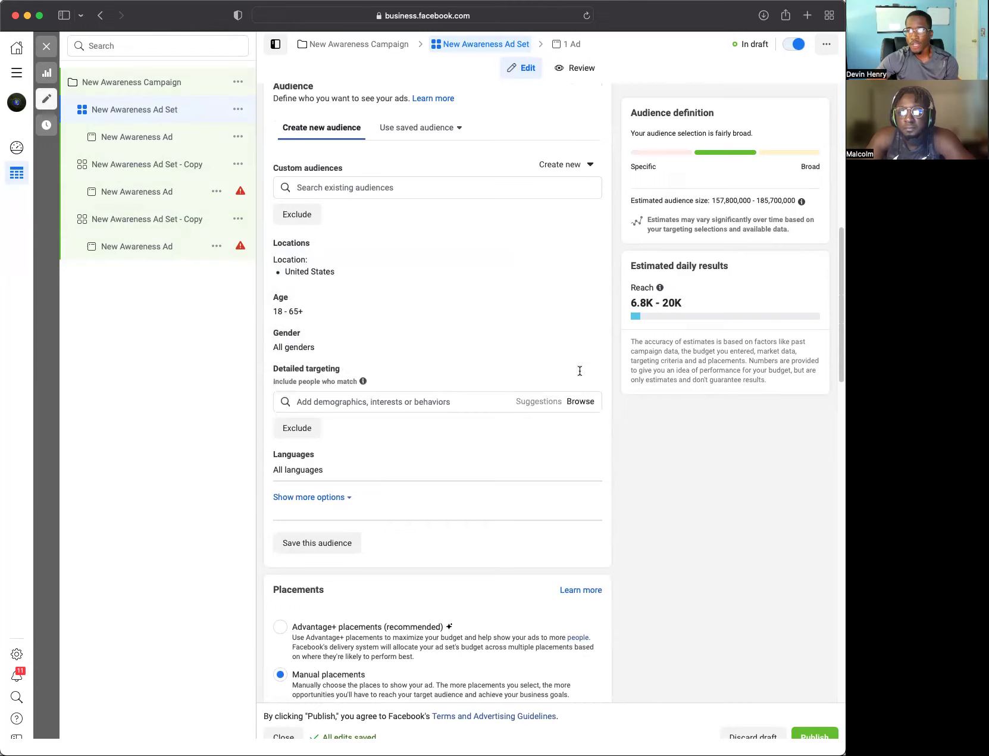
Step: Search detailed targeting for "education", add the education level In college, and dismiss the recommendation to combine ad sets
{"action": "left_click", "coordinate": [381, 399]}
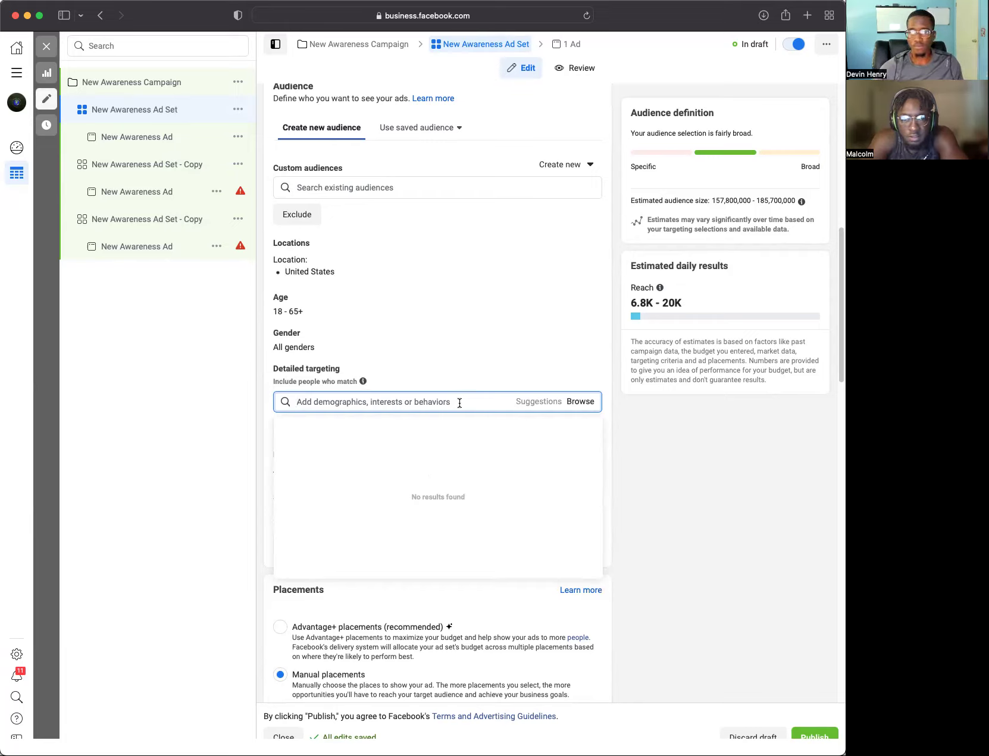
{"action": "left_click", "coordinate": [444, 381]}
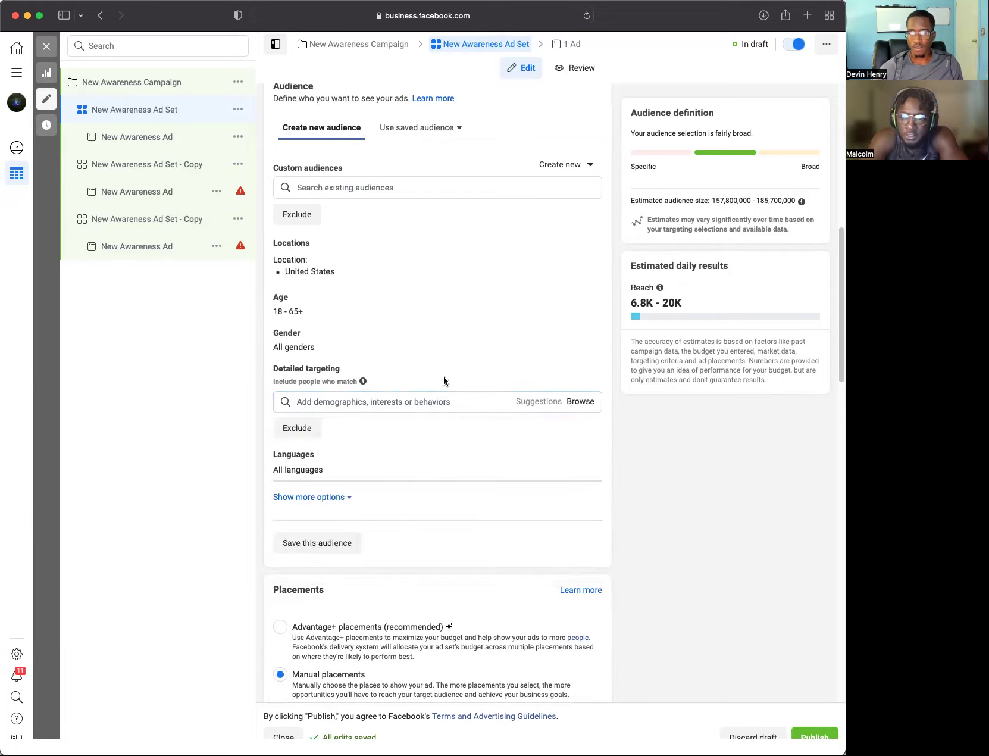
{"action": "left_click", "coordinate": [333, 401]}
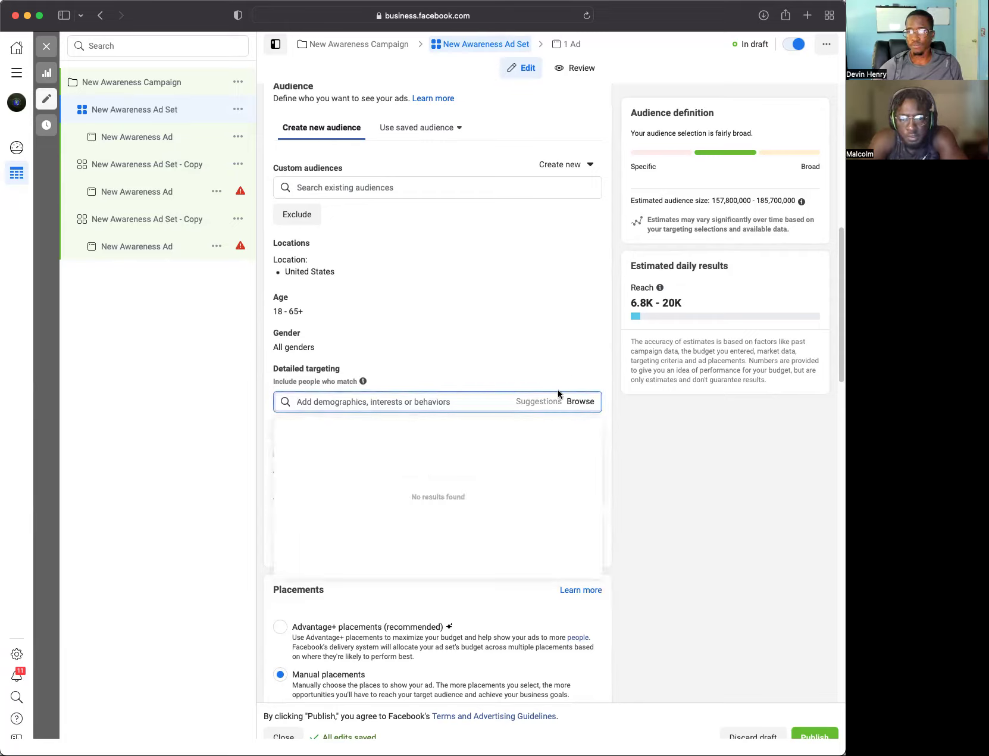
{"action": "left_click", "coordinate": [597, 378]}
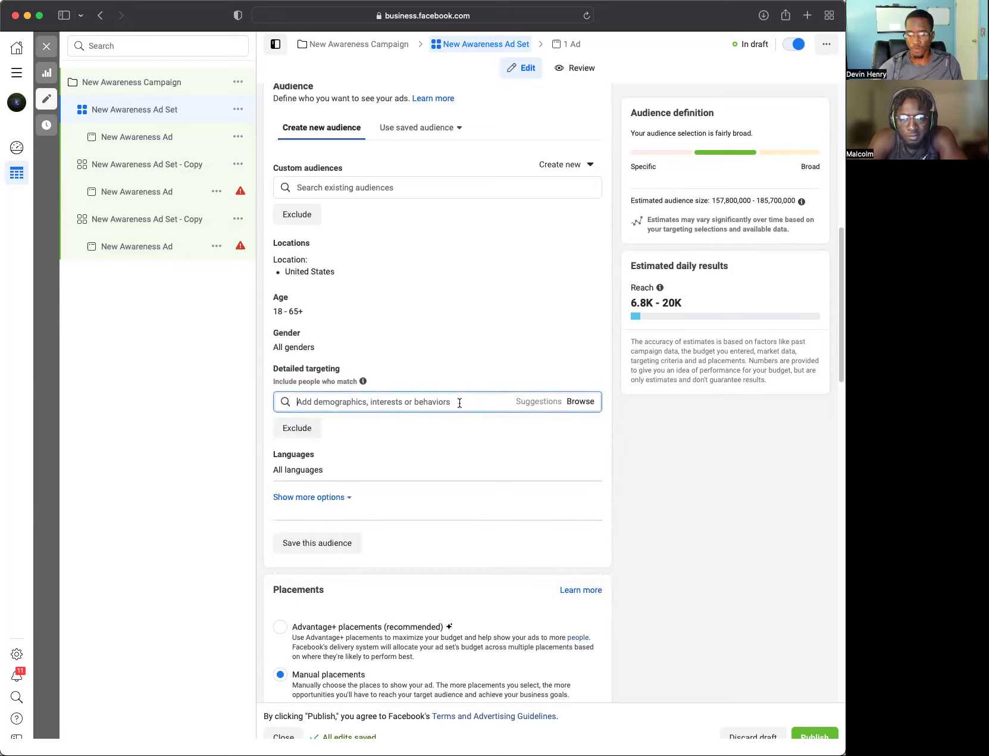
{"action": "type", "text": "educat"}
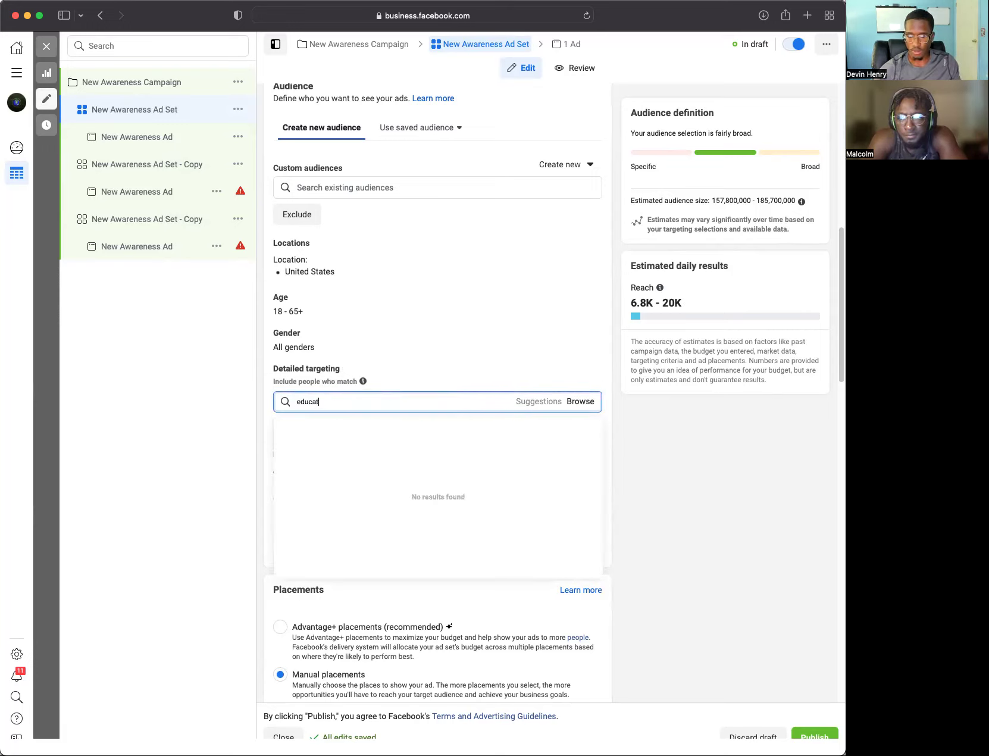
{"action": "type", "text": "ion"}
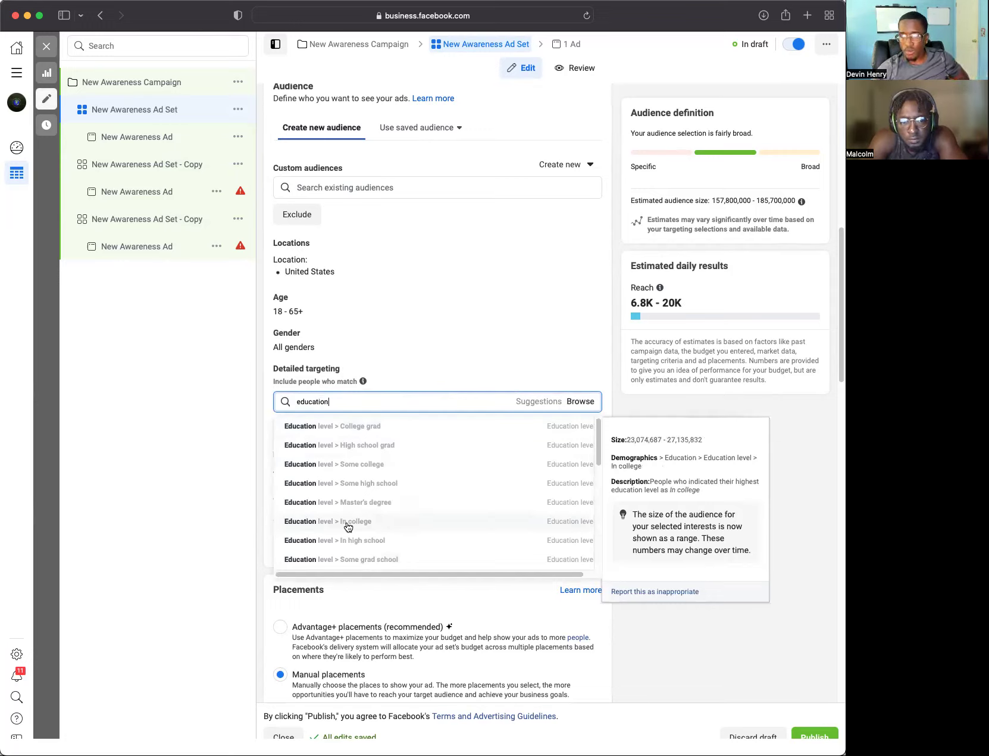
{"action": "left_click", "coordinate": [308, 520]}
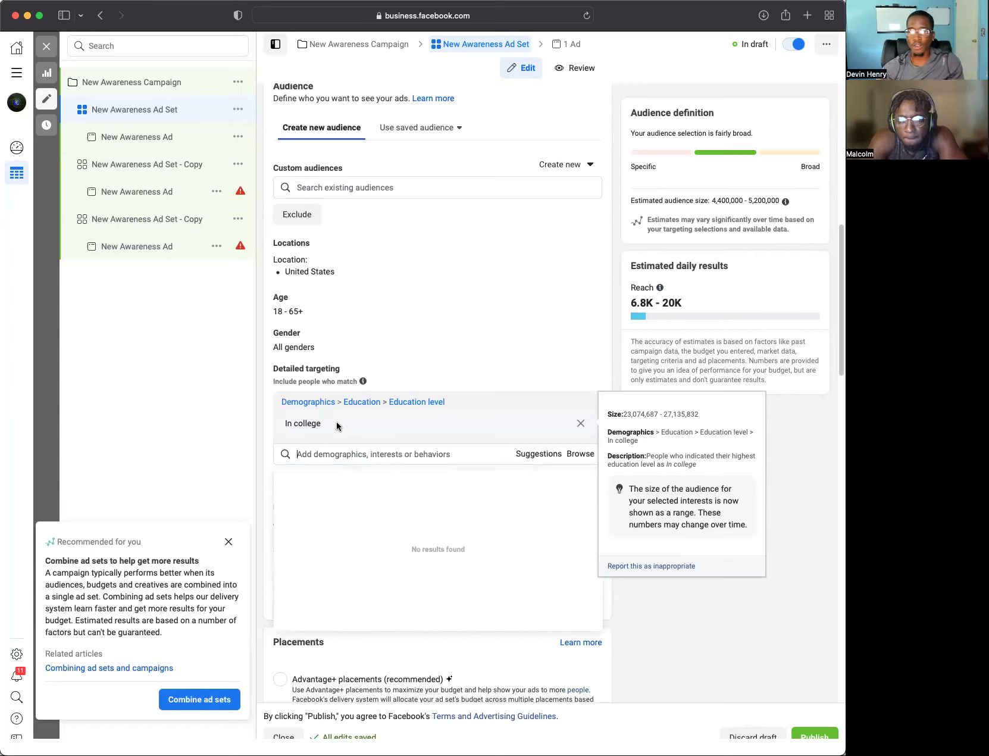
{"action": "left_click", "coordinate": [230, 539]}
{"action": "mouse_move", "coordinate": [309, 421]}
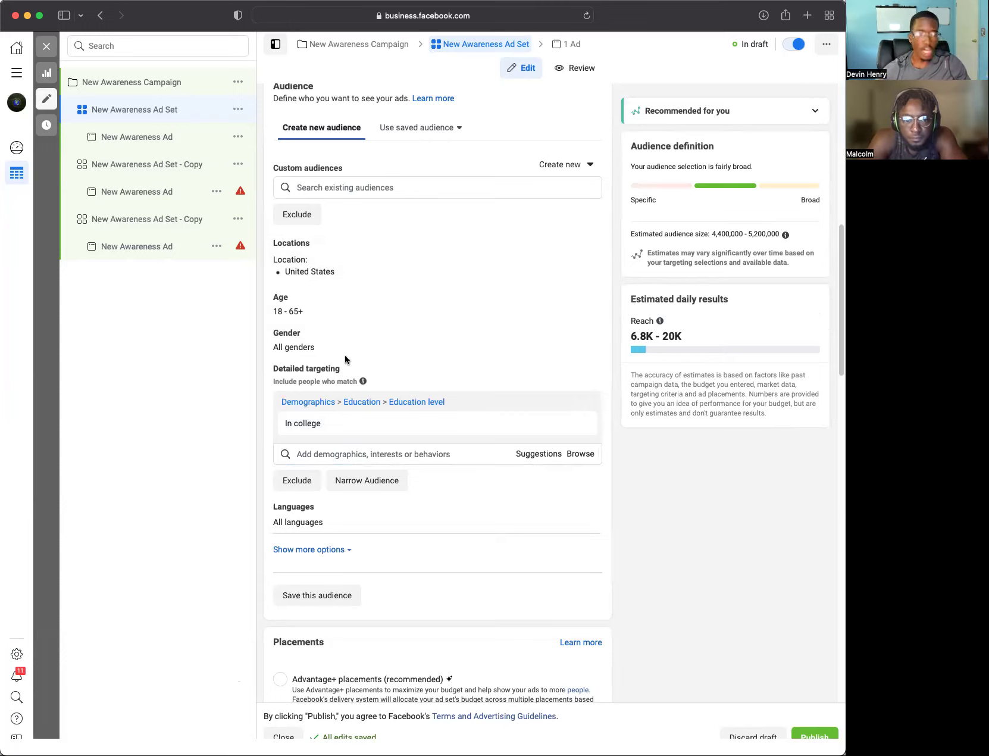
Step: Remove the In college education level from the ad set's detailed targeting
{"action": "left_click", "coordinate": [337, 452]}
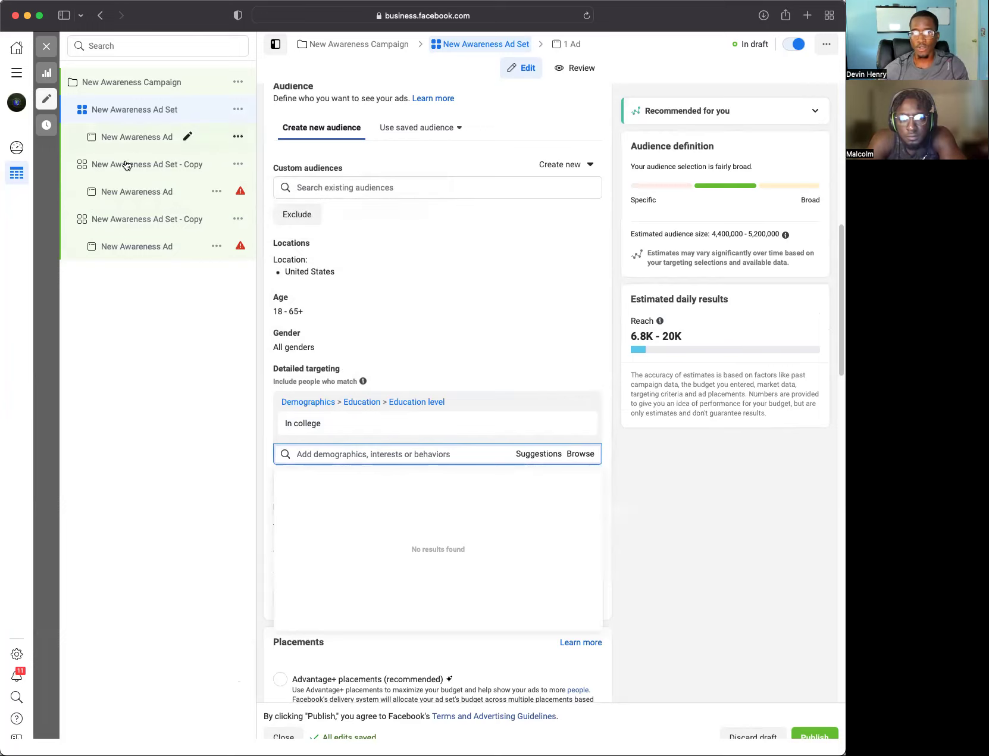
{"action": "left_click", "coordinate": [582, 424]}
Step: Browse the detailed targeting demographics down to Work > Industries and examine the industry categories on offer
{"action": "left_click", "coordinate": [374, 402]}
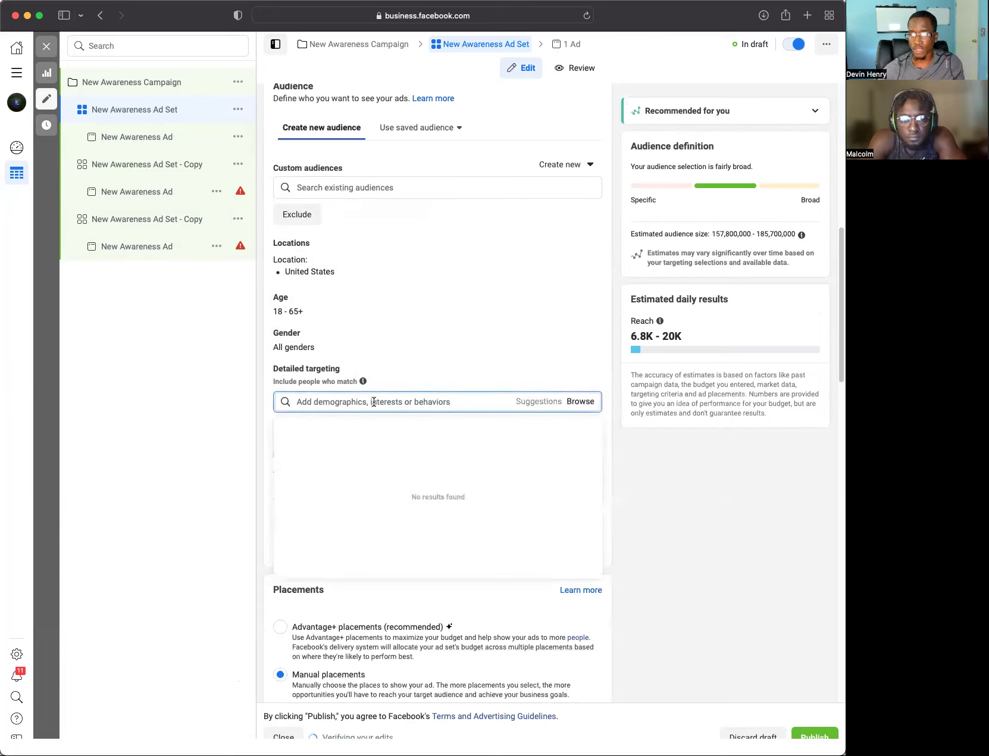
{"action": "left_click", "coordinate": [580, 401]}
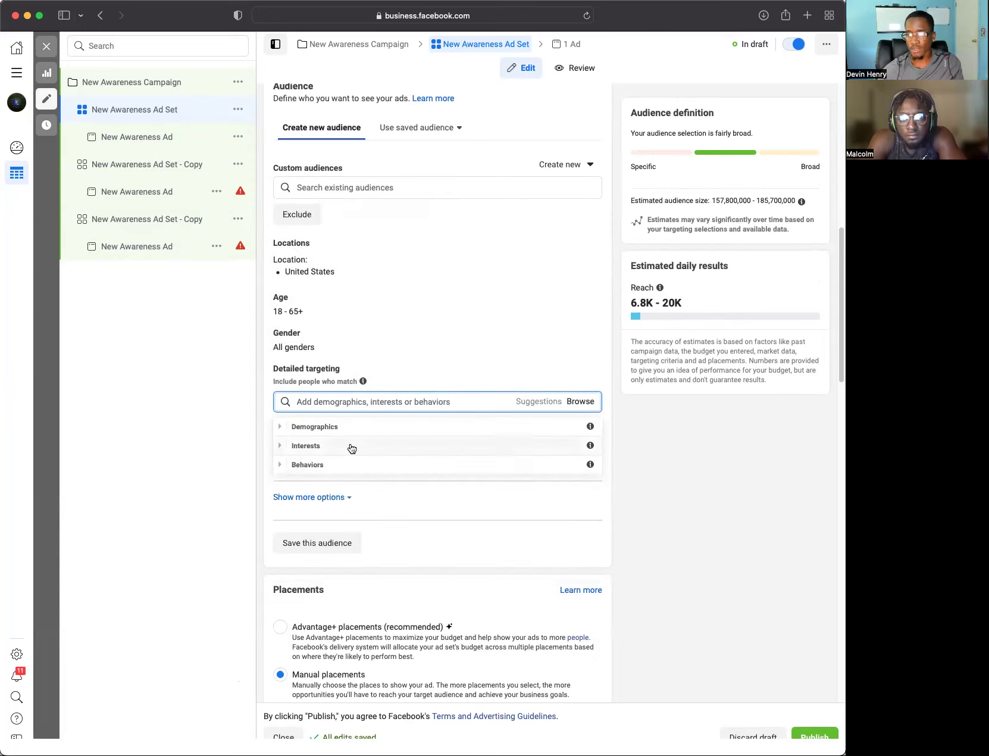
{"action": "left_click", "coordinate": [283, 428]}
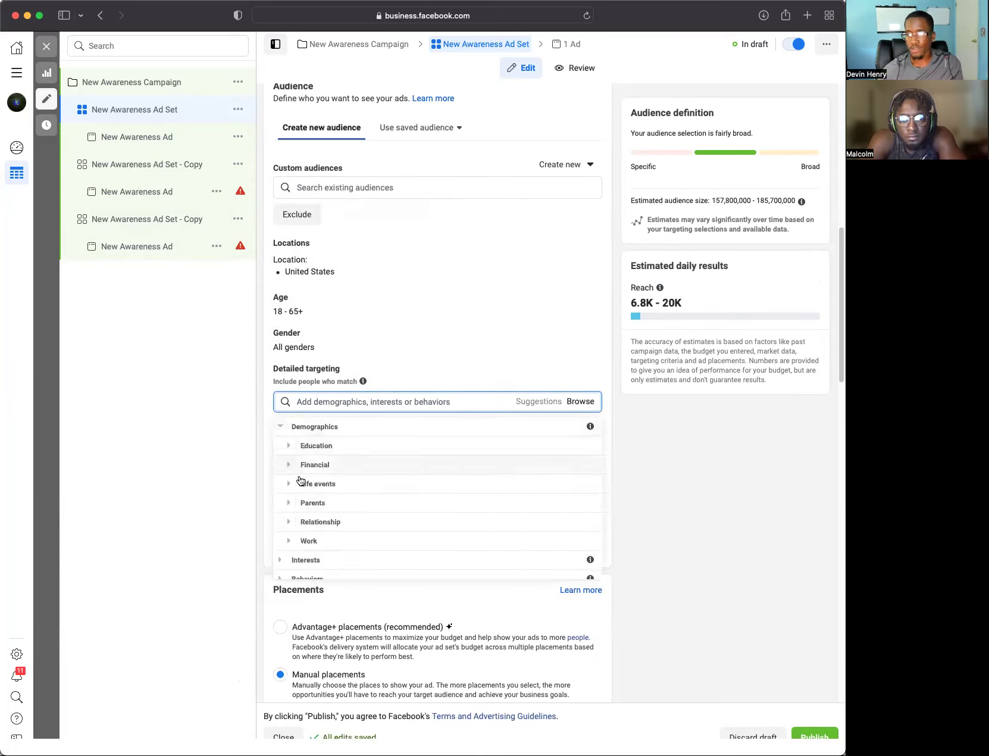
{"action": "scroll", "coordinate": [315, 538], "scroll_direction": "down", "scroll_amount": 1}
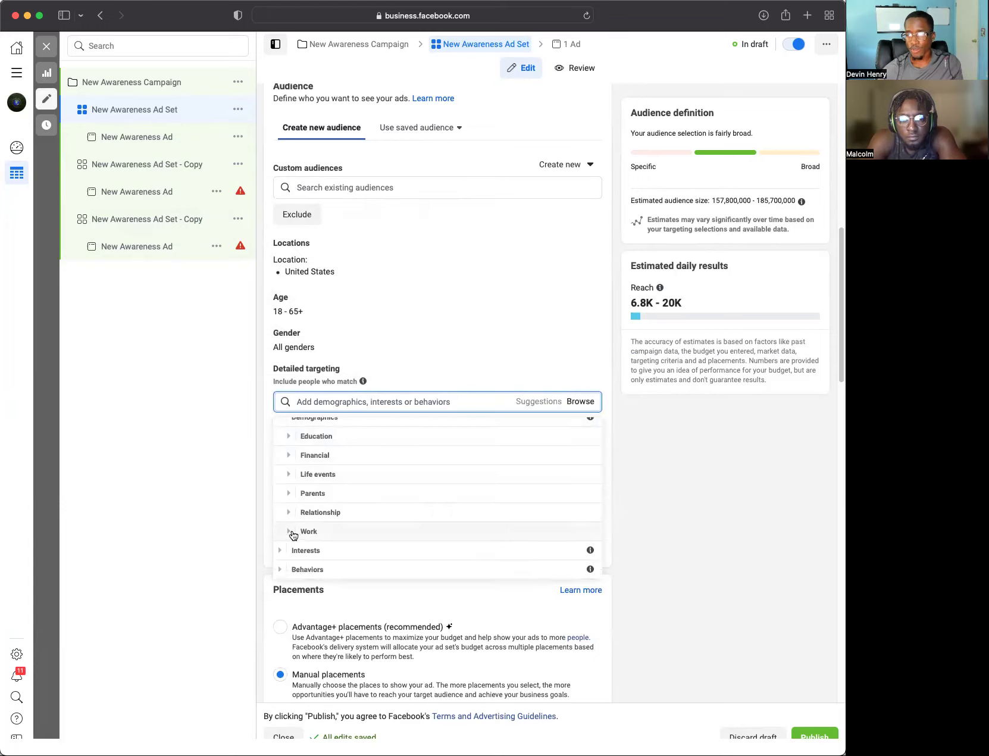
{"action": "left_click", "coordinate": [289, 531]}
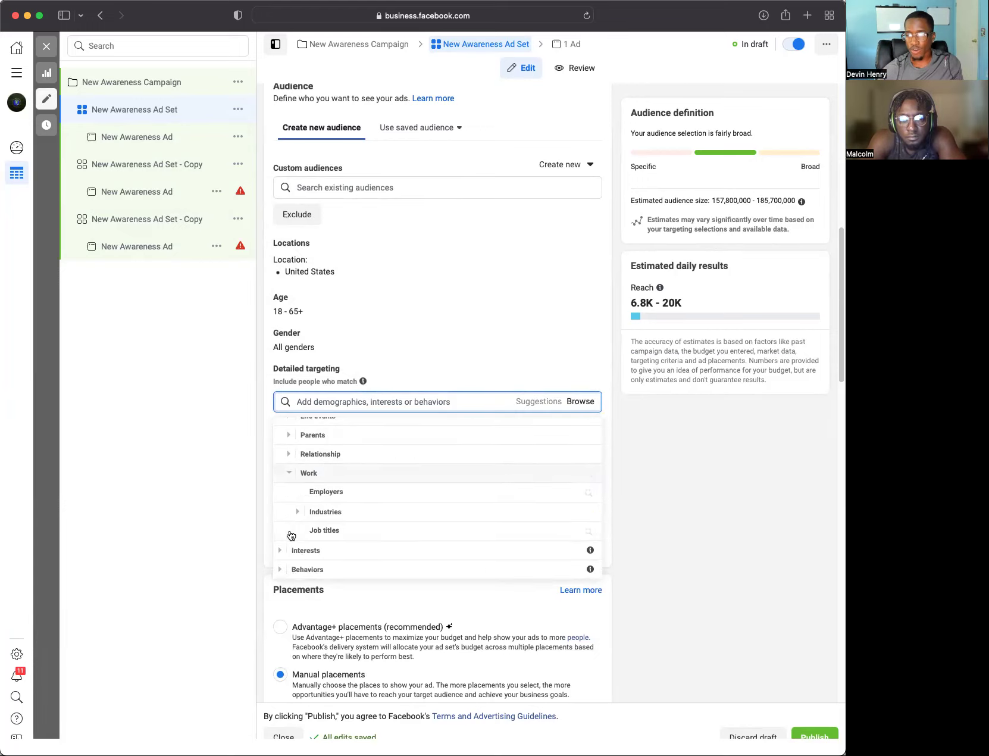
{"action": "left_click", "coordinate": [331, 512]}
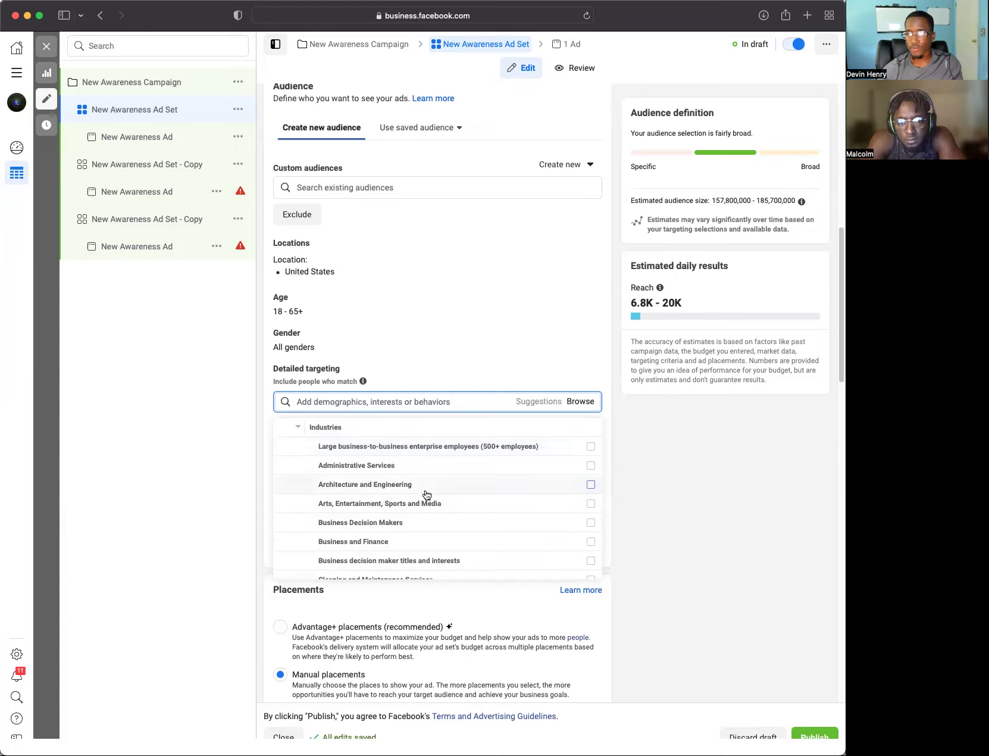
{"action": "mouse_move", "coordinate": [432, 487]}
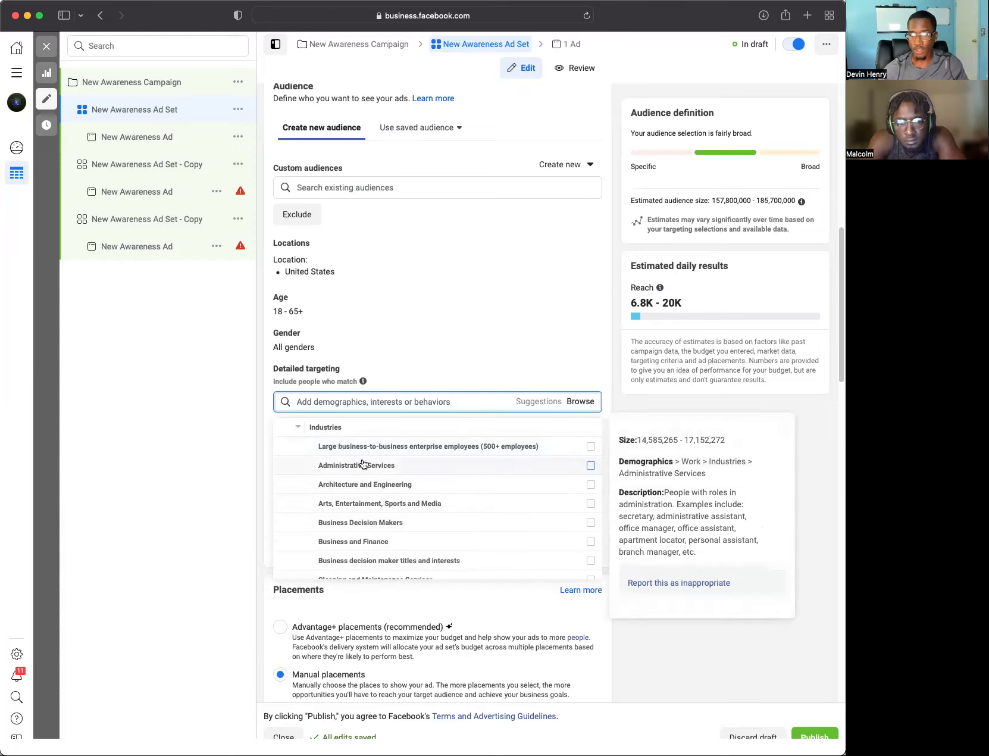
{"action": "scroll", "coordinate": [558, 512], "scroll_direction": "down", "scroll_amount": 5}
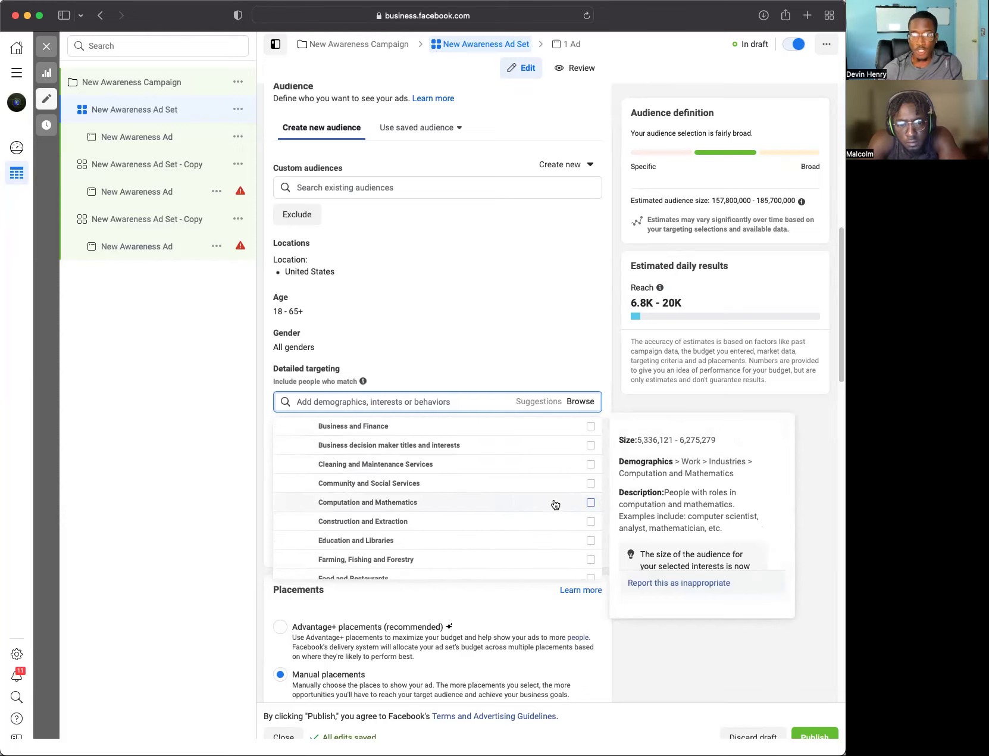
{"action": "scroll", "coordinate": [545, 516], "scroll_direction": "down", "scroll_amount": 3}
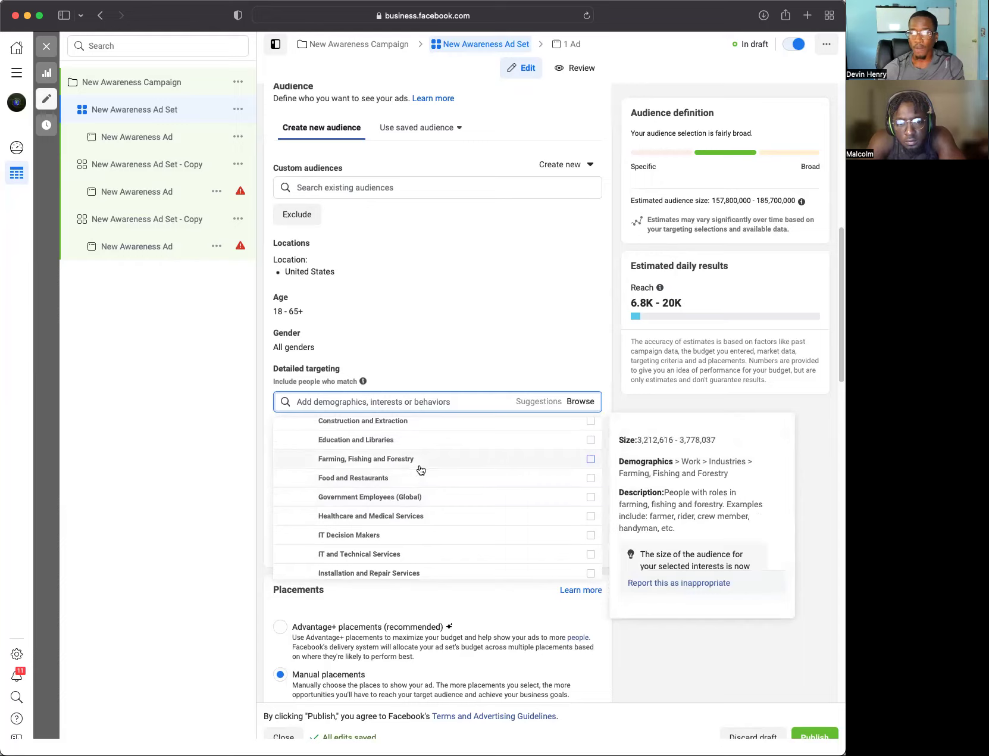
{"action": "scroll", "coordinate": [422, 512], "scroll_direction": "down", "scroll_amount": 1}
{"action": "scroll", "coordinate": [432, 522], "scroll_direction": "down", "scroll_amount": 3}
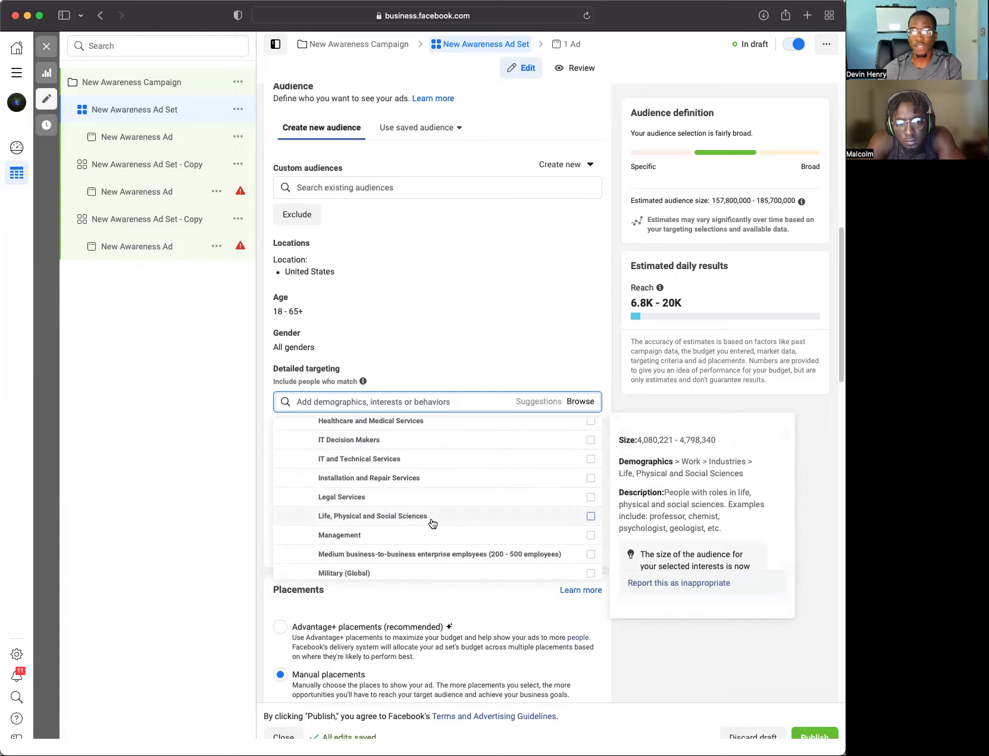
{"action": "scroll", "coordinate": [426, 523], "scroll_direction": "up", "scroll_amount": 8}
{"action": "scroll", "coordinate": [426, 523], "scroll_direction": "up", "scroll_amount": 5}
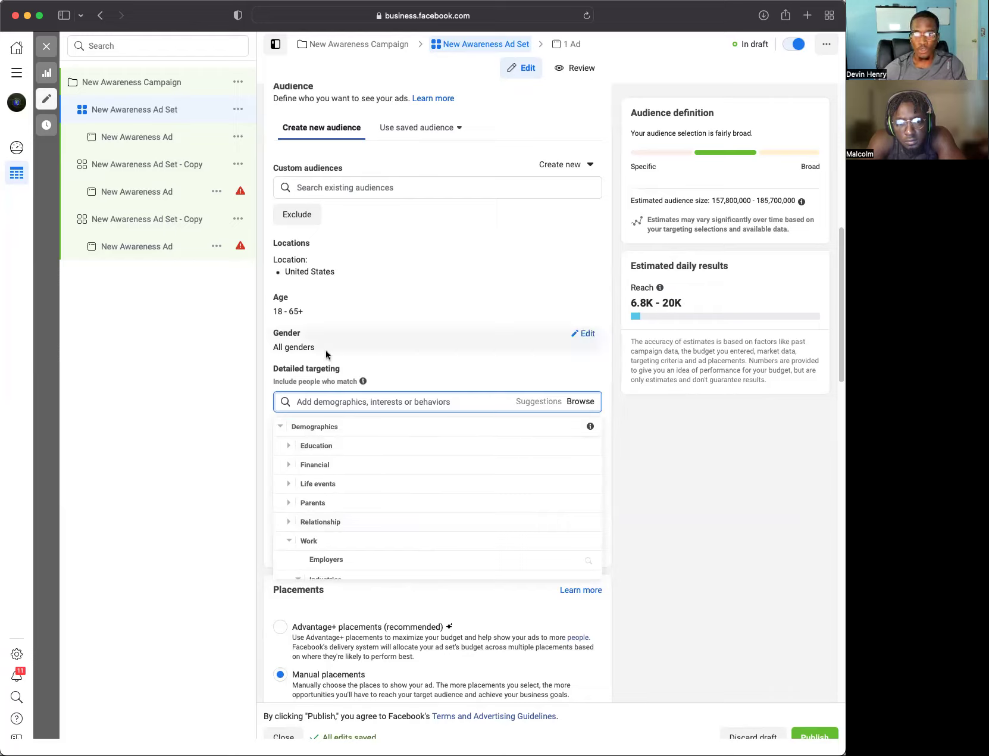
Step: Search detailed targeting for "business opp", add the Business opportunity interest, and remove it again
{"action": "left_click", "coordinate": [334, 403]}
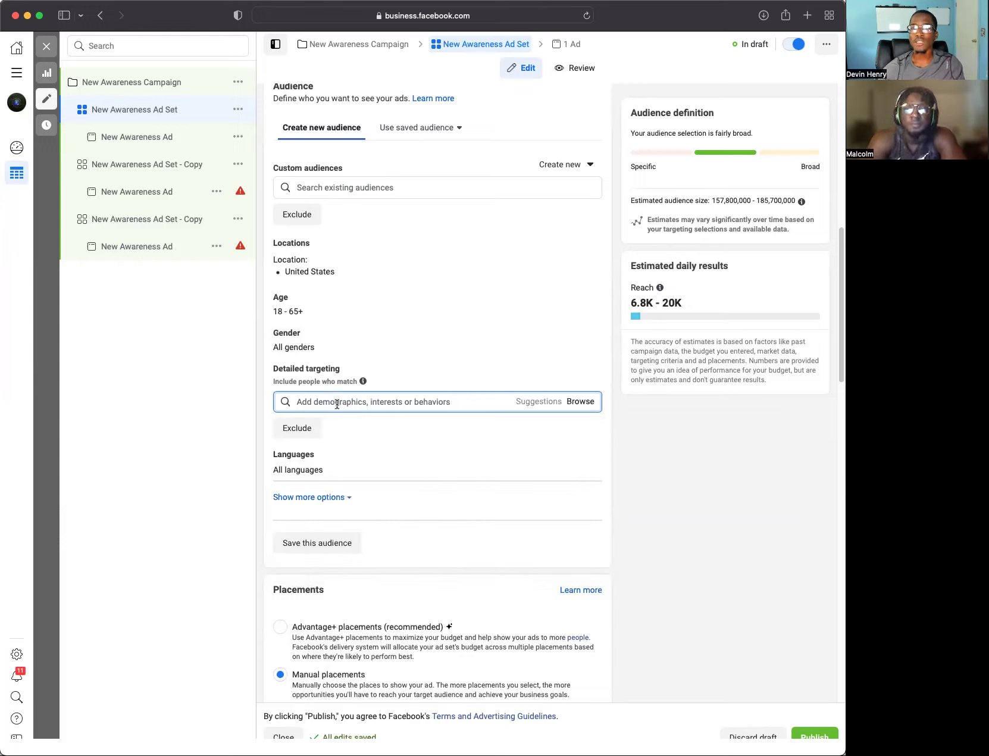
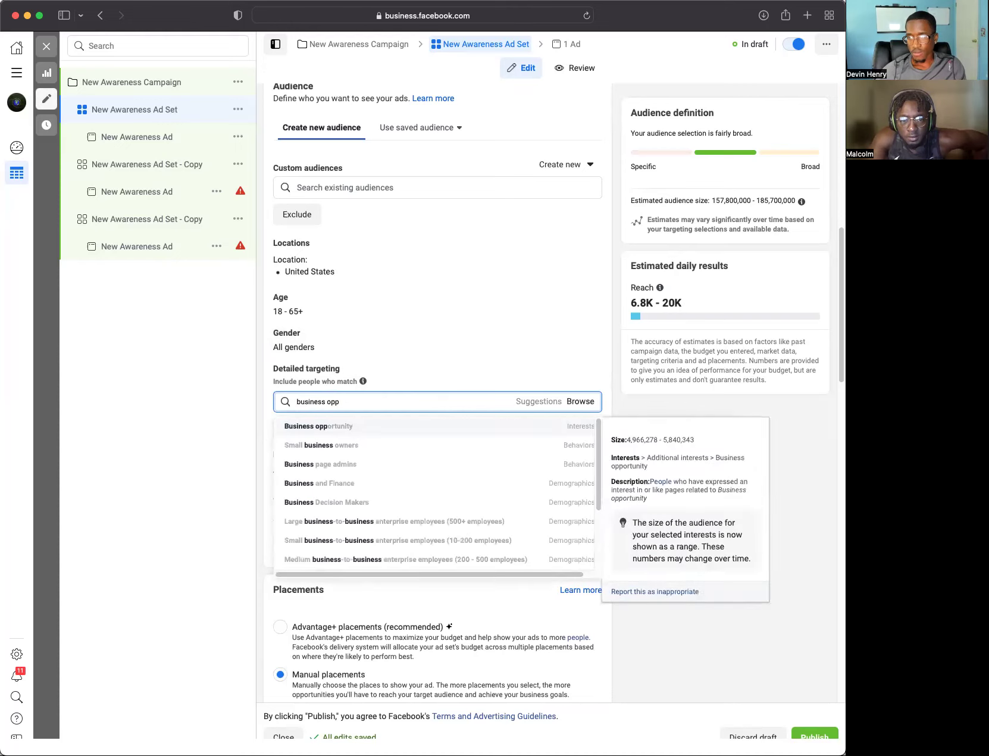
{"action": "left_click", "coordinate": [306, 428]}
{"action": "mouse_move", "coordinate": [327, 426]}
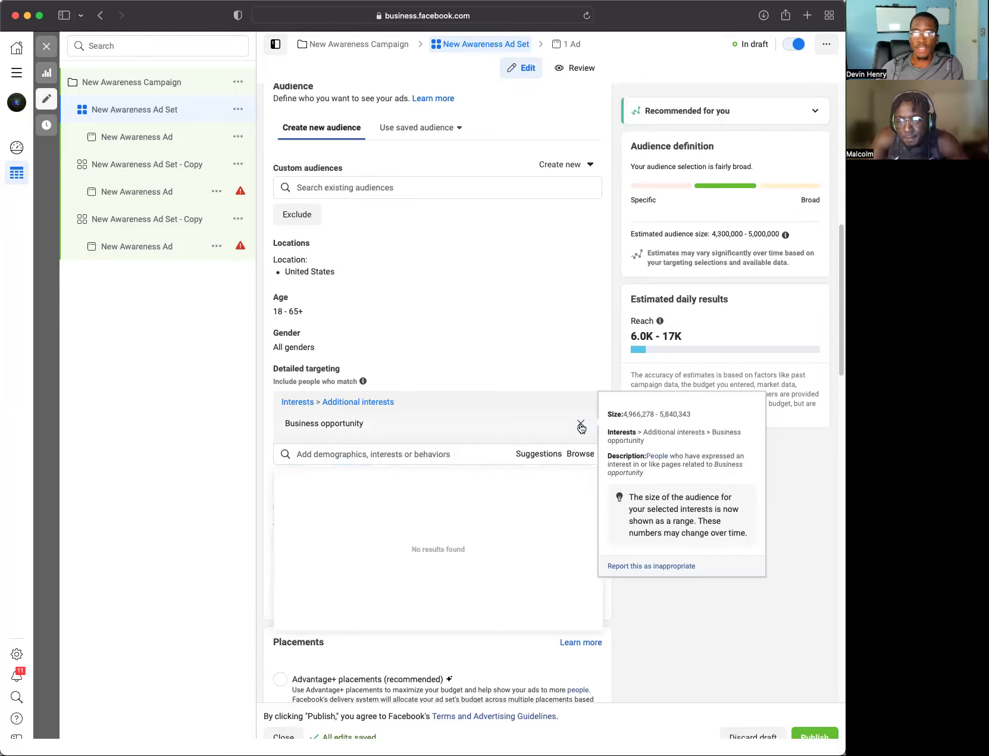
{"action": "left_click", "coordinate": [580, 425]}
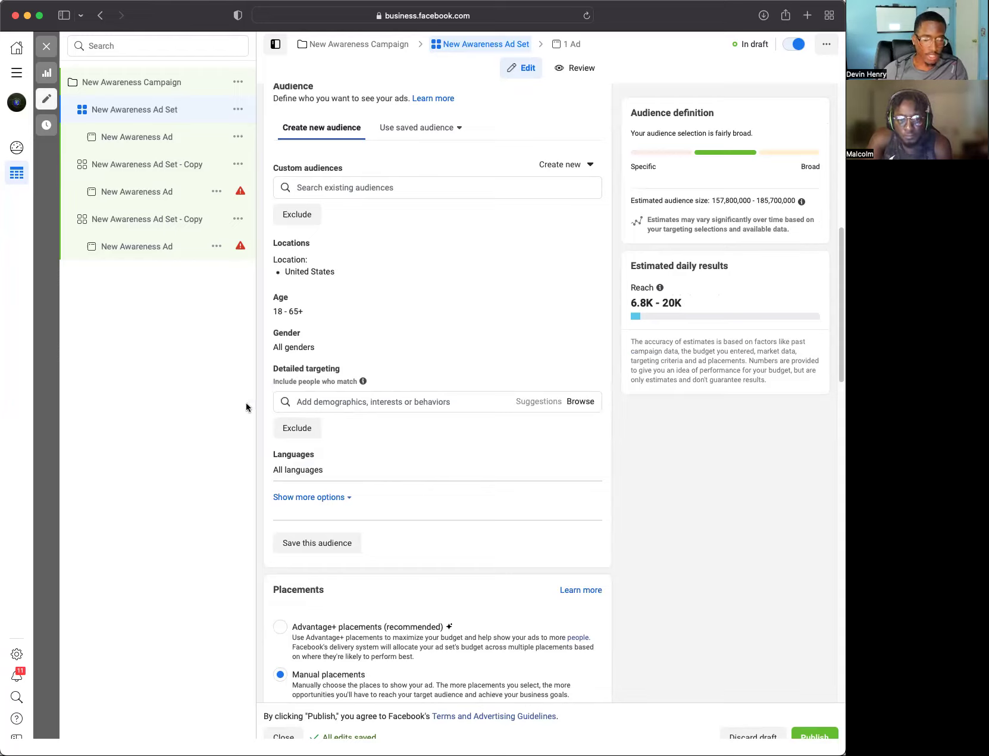
Step: Search detailed targeting for "investing" to review the matching interests, and clear the search
{"action": "left_click", "coordinate": [342, 401]}
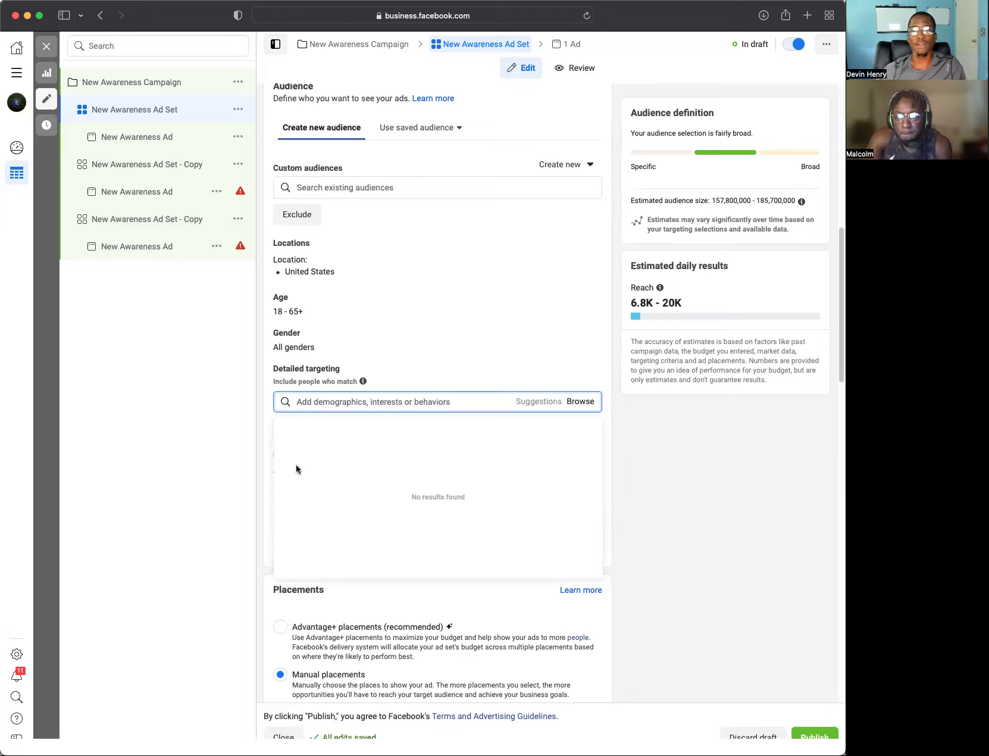
{"action": "type", "text": "i"}
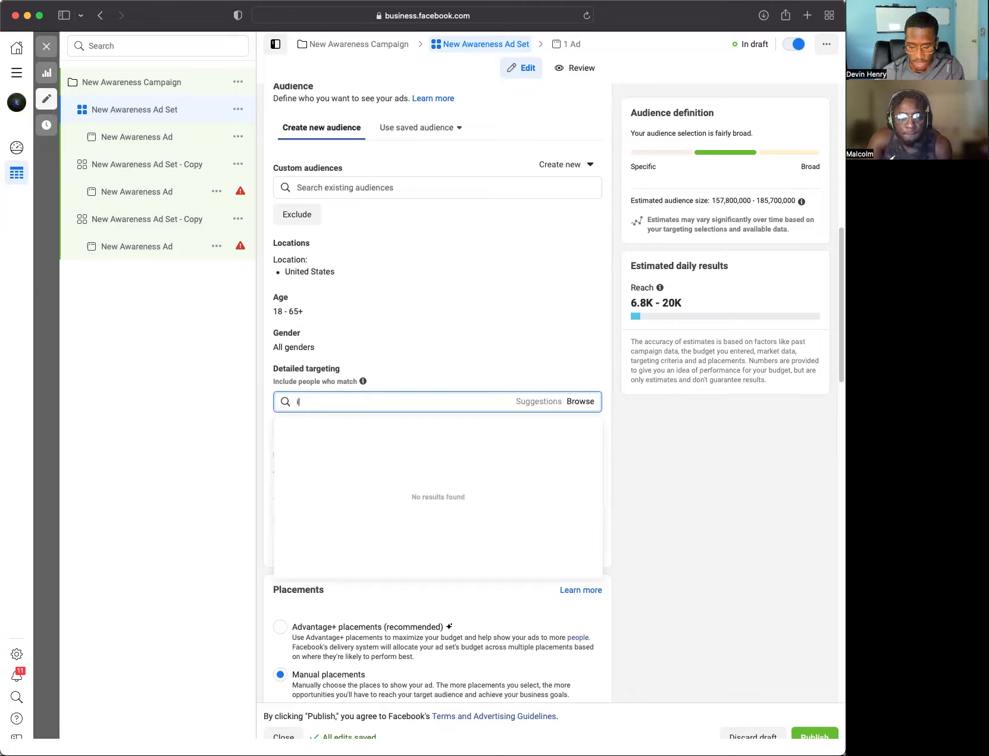
{"action": "type", "text": "nvesting"}
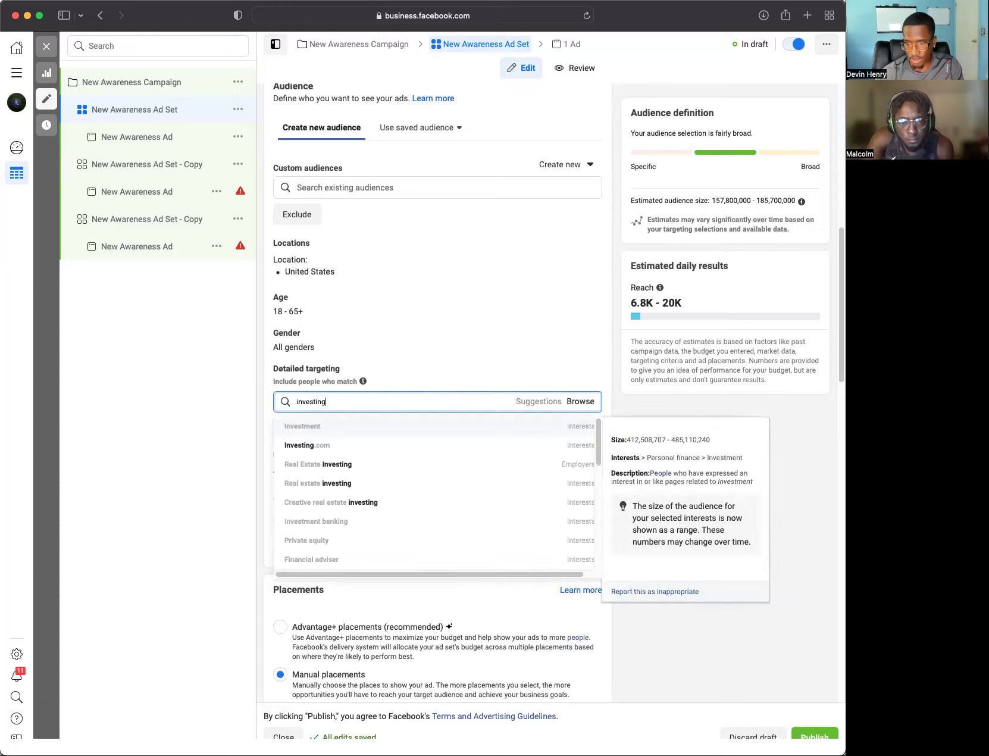
{"action": "key", "text": "BackSpace"}
{"action": "key", "text": "BackSpace"}
{"action": "key", "text": "BackSpace"}
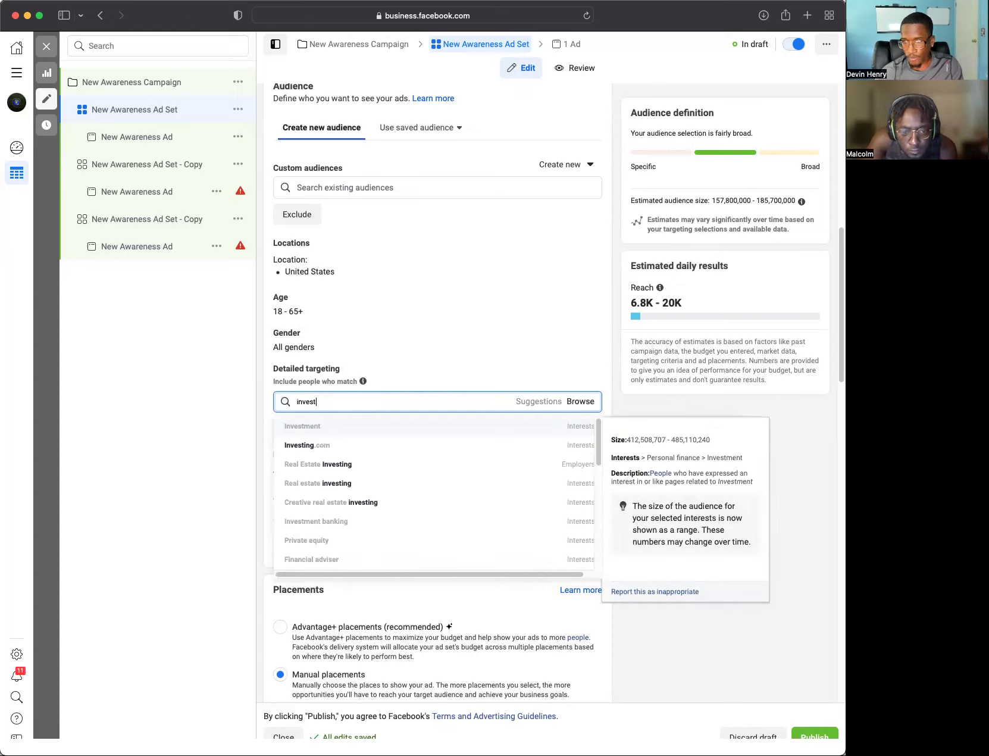
{"action": "key", "text": "BackSpace"}
{"action": "key", "text": "BackSpace"}
{"action": "key", "text": "BackSpace"}
{"action": "key", "text": "BackSpace"}
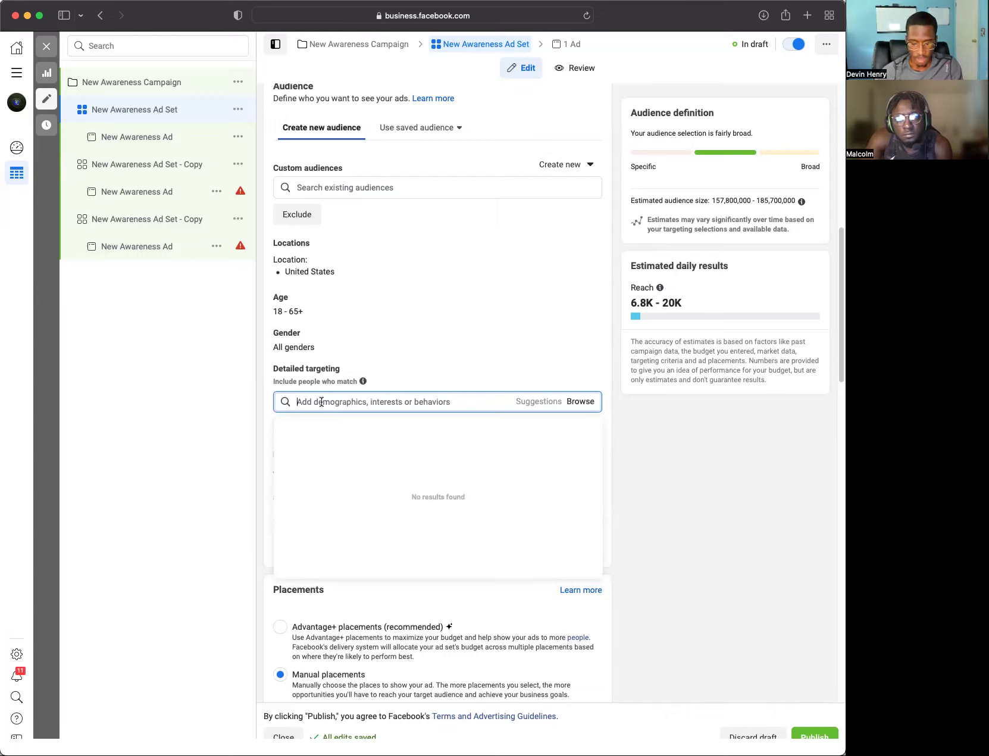
Step: Search detailed targeting for "benih", add the Benihana interest, and remove it again
{"action": "type", "text": "b"}
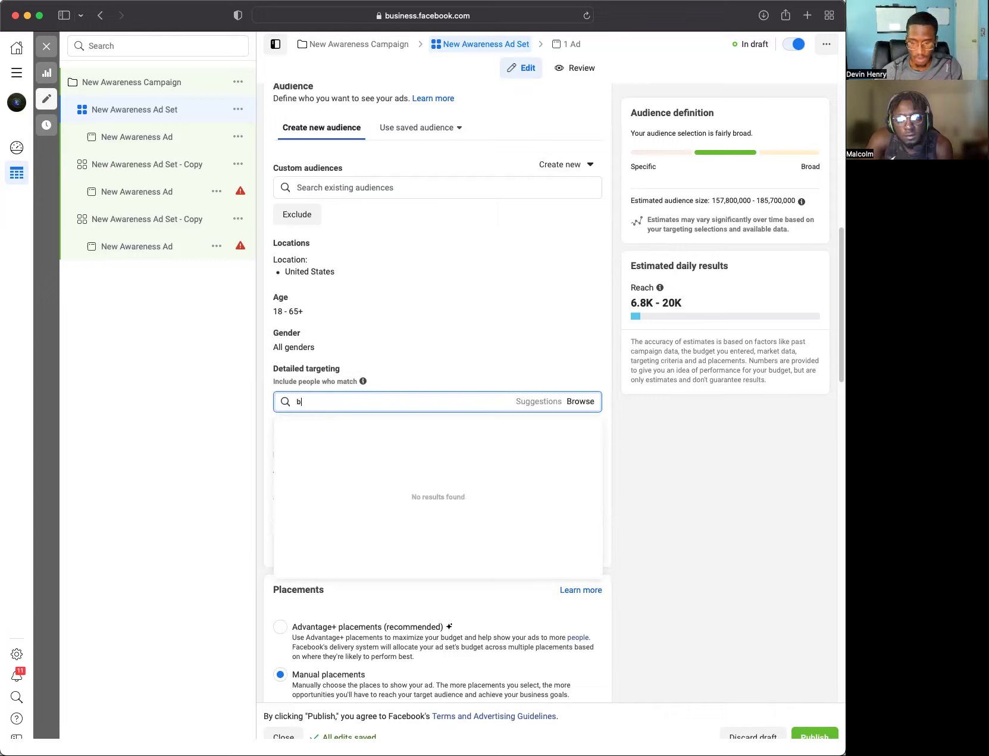
{"action": "type", "text": "enih"}
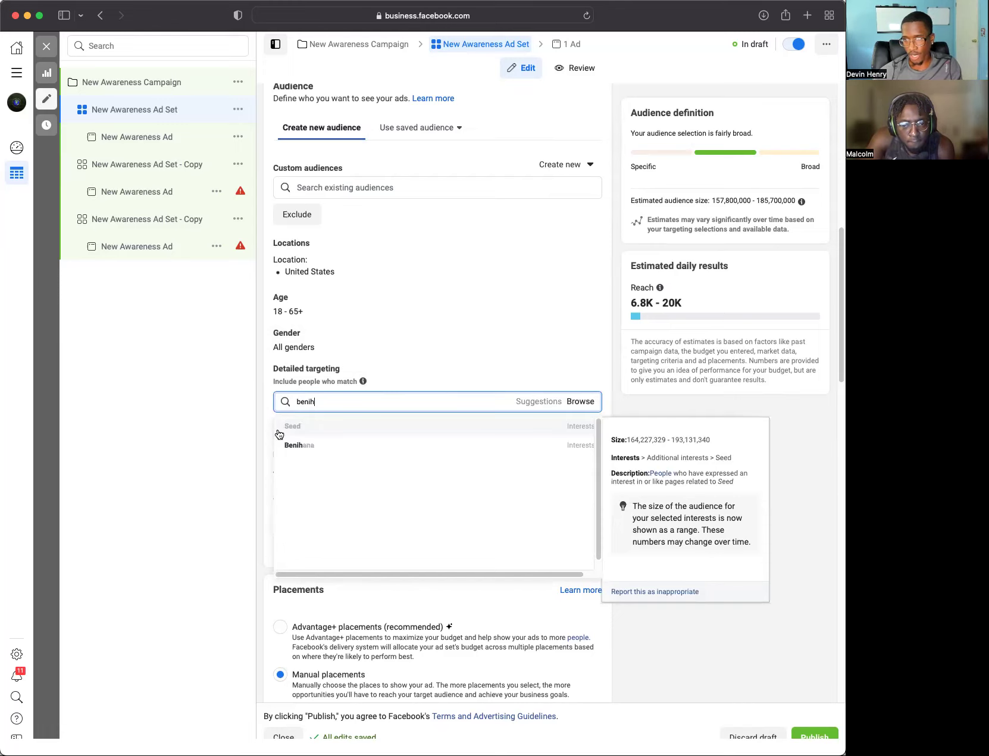
{"action": "left_click", "coordinate": [297, 445]}
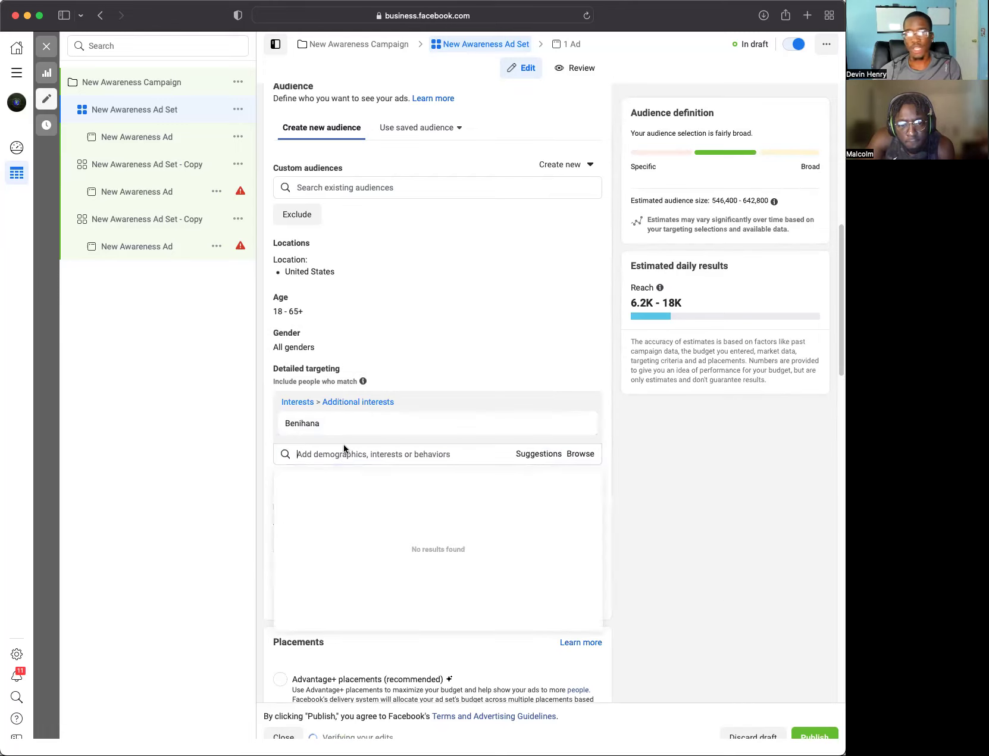
{"action": "mouse_move", "coordinate": [287, 422]}
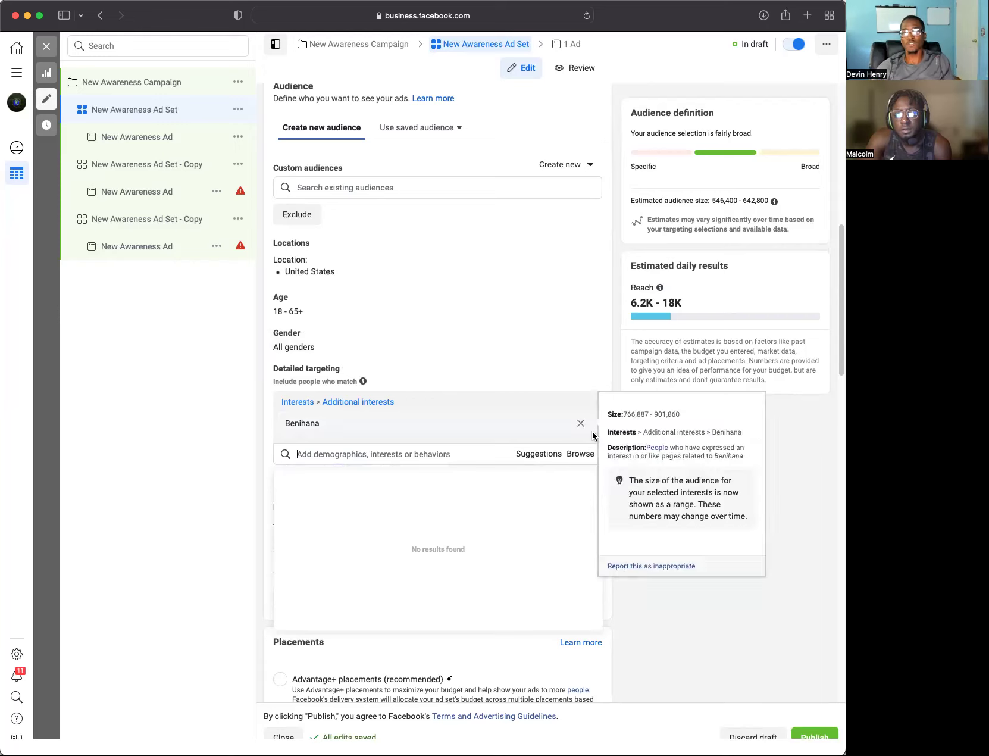
{"action": "left_click", "coordinate": [582, 424]}
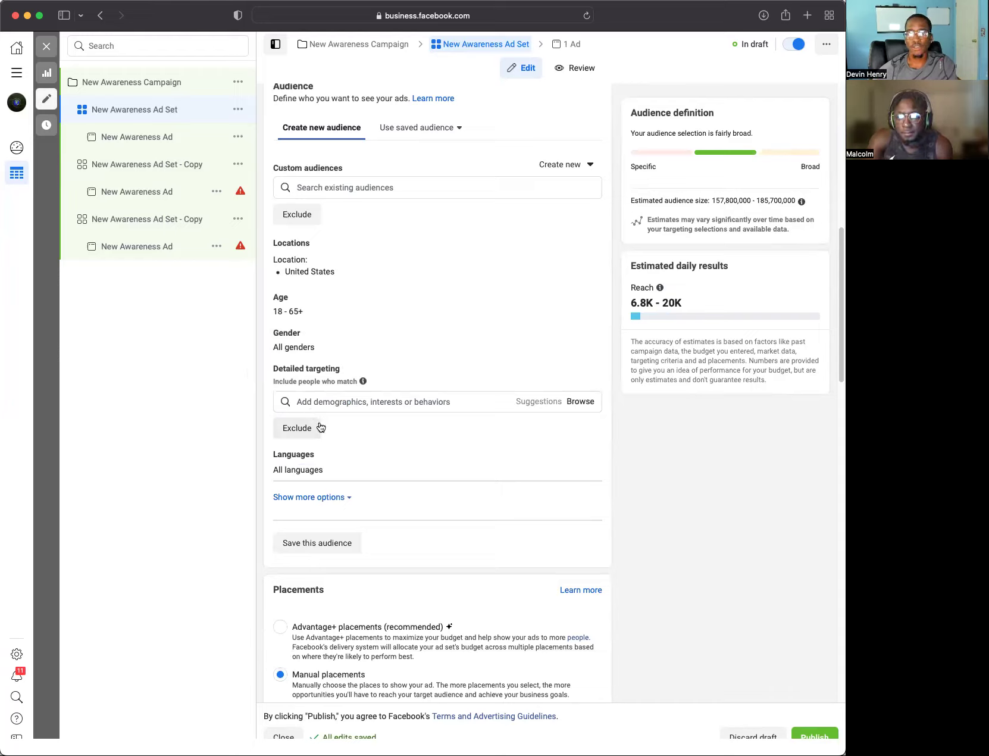
Step: Search detailed targeting for "education" and add the education level In college to the ad set's audience
{"action": "left_click", "coordinate": [325, 402]}
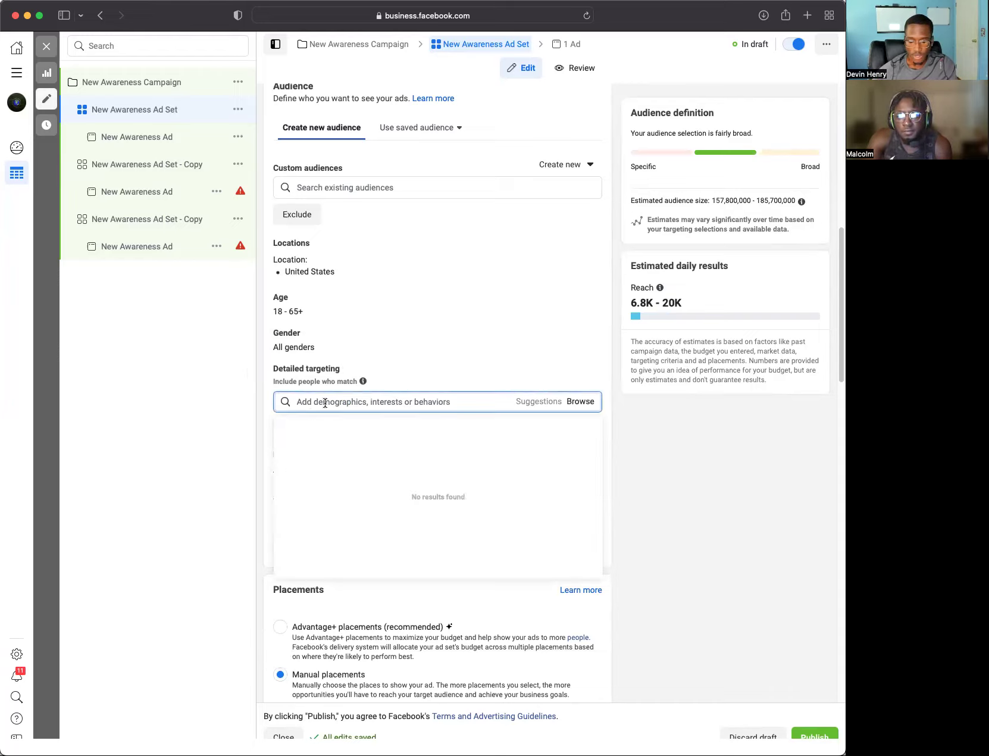
{"action": "type", "text": "ed"}
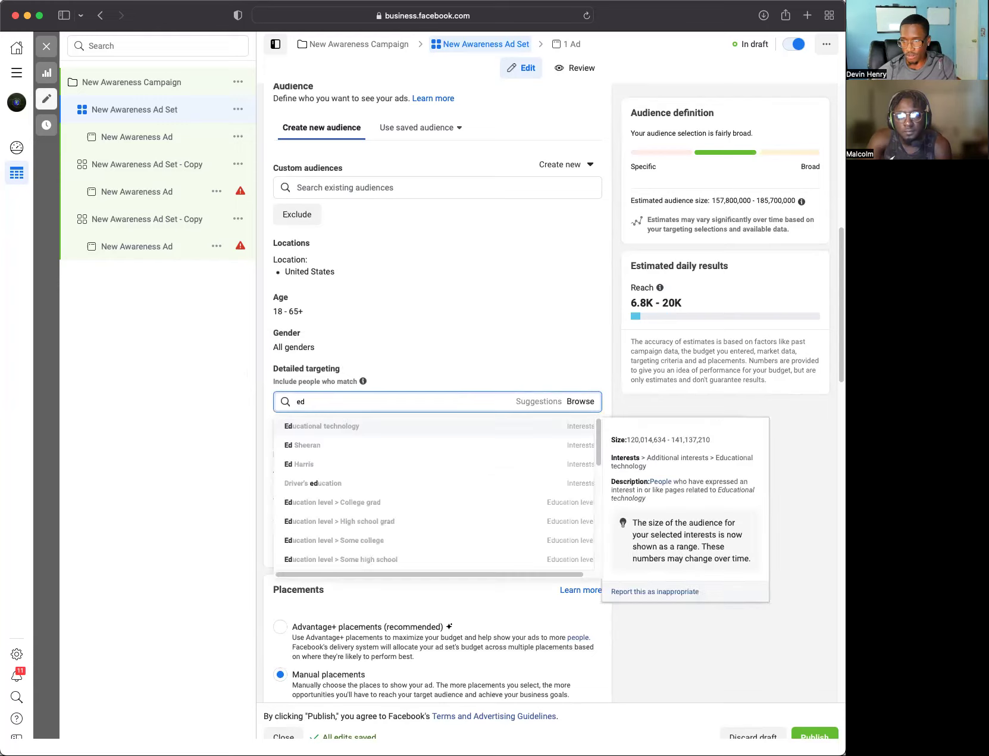
{"action": "type", "text": "ucation"}
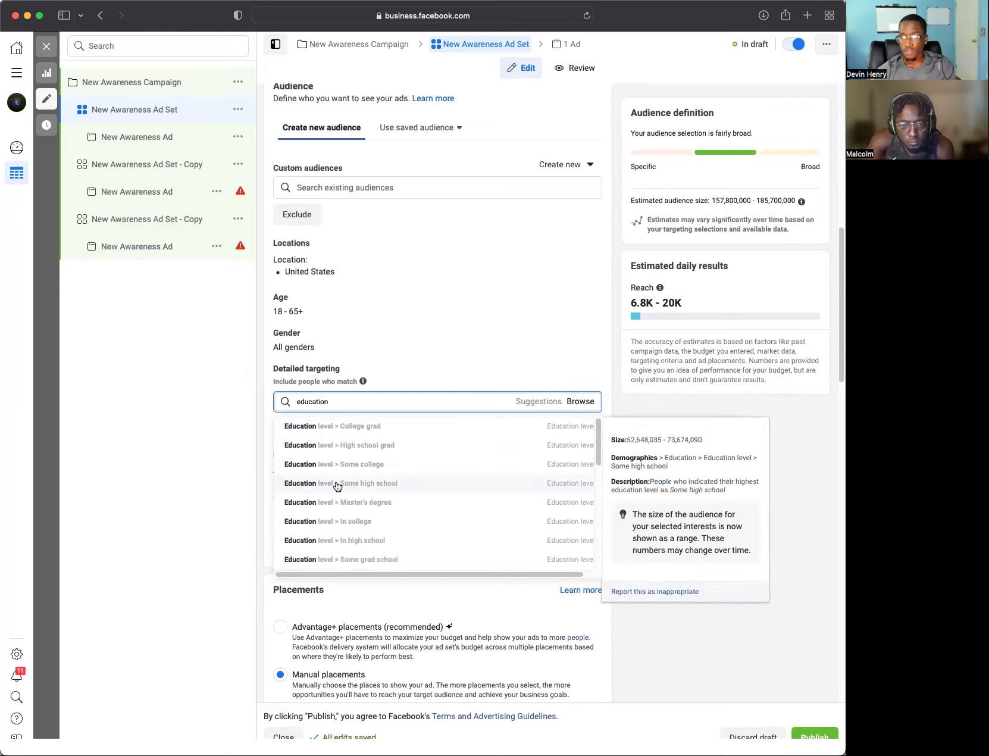
{"action": "left_click", "coordinate": [357, 526]}
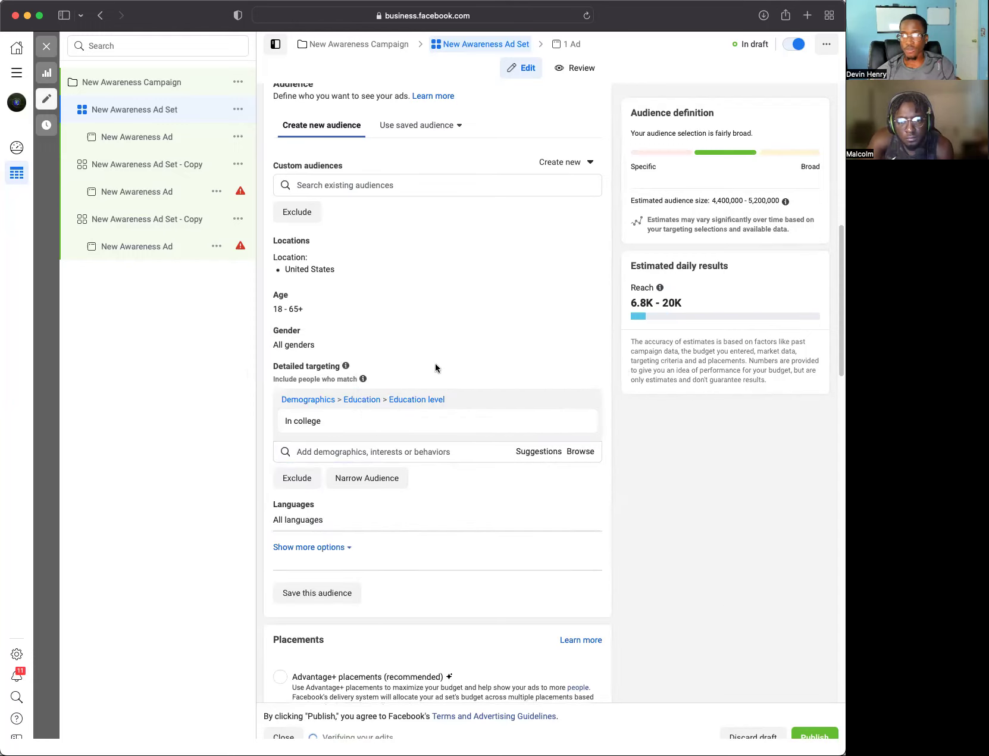
Step: Limit the audience's age range to 18 to 24
{"action": "scroll", "coordinate": [435, 363], "scroll_direction": "up", "scroll_amount": 5}
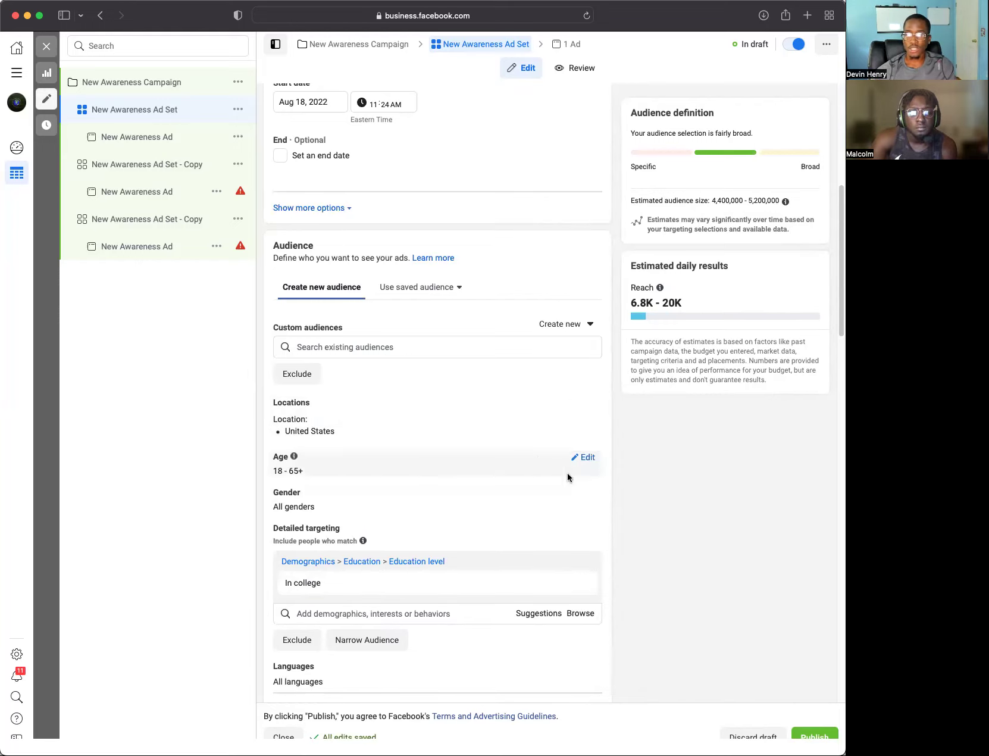
{"action": "left_click", "coordinate": [585, 458]}
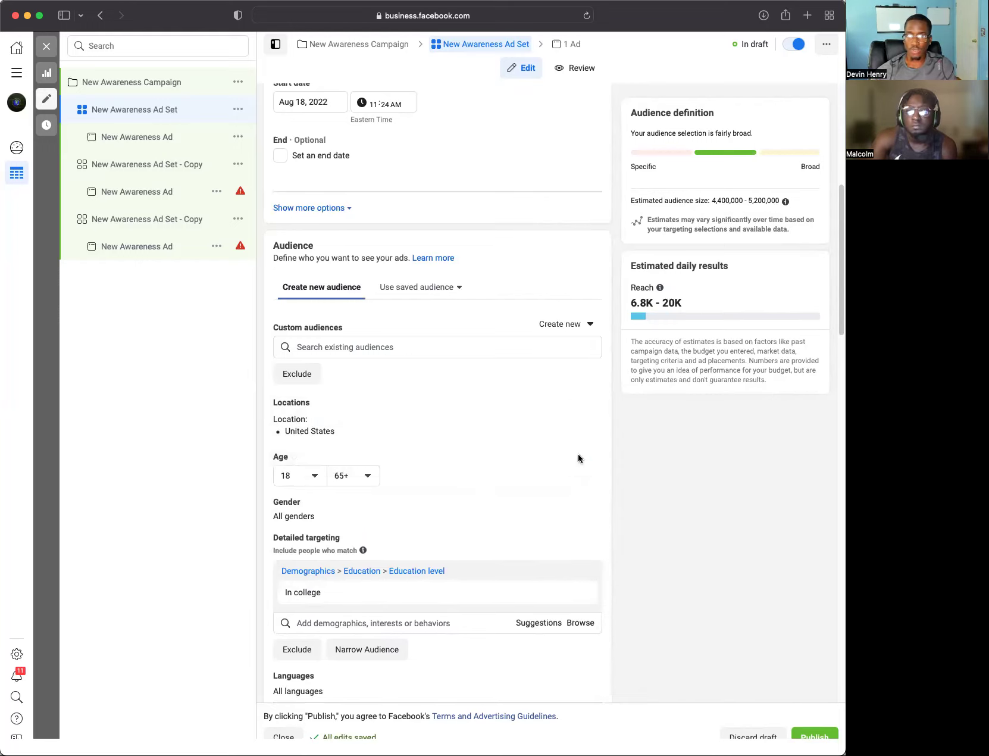
{"action": "left_click", "coordinate": [310, 475]}
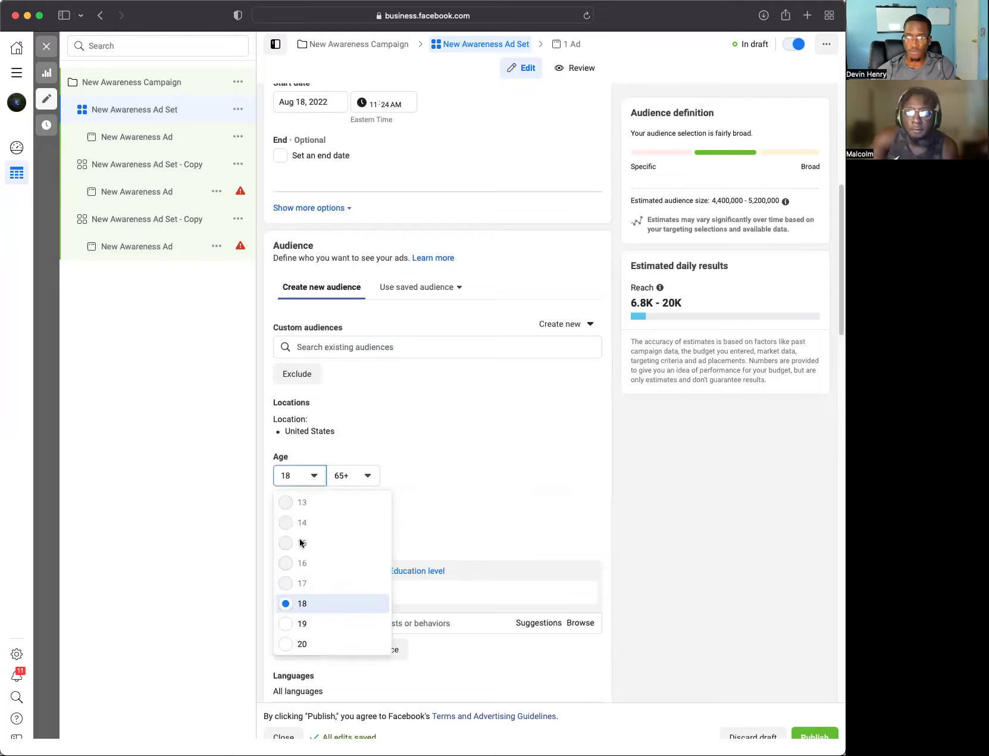
{"action": "left_click", "coordinate": [435, 449]}
{"action": "left_click", "coordinate": [360, 475]}
{"action": "scroll", "coordinate": [358, 554], "scroll_direction": "up", "scroll_amount": 5}
{"action": "scroll", "coordinate": [359, 554], "scroll_direction": "up", "scroll_amount": 15}
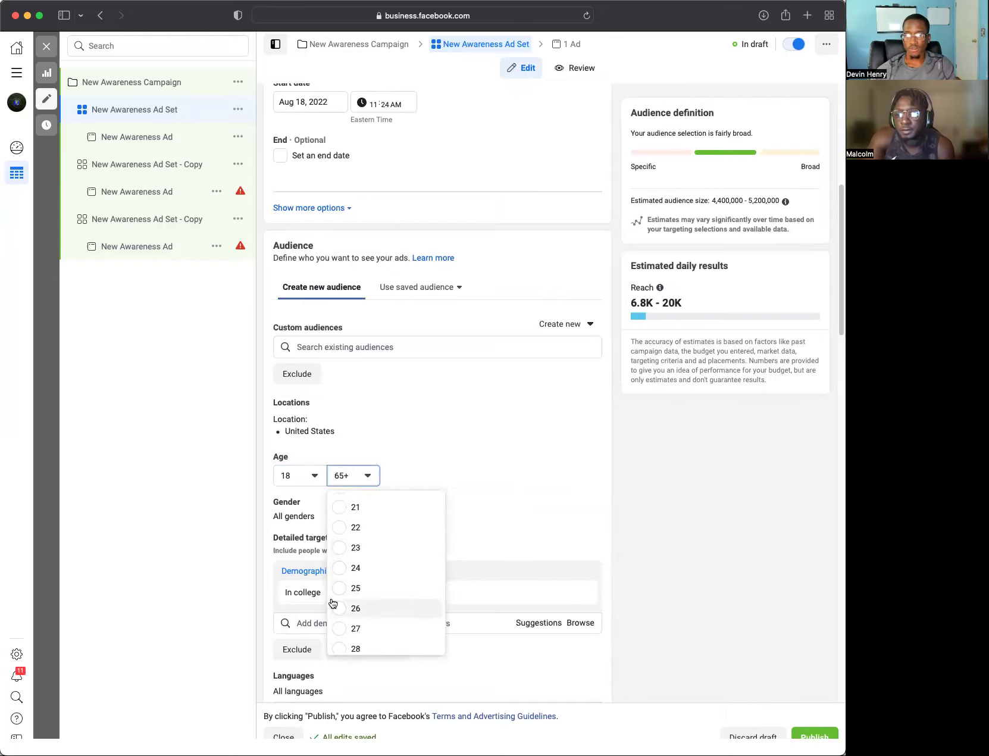
{"action": "left_click", "coordinate": [337, 568]}
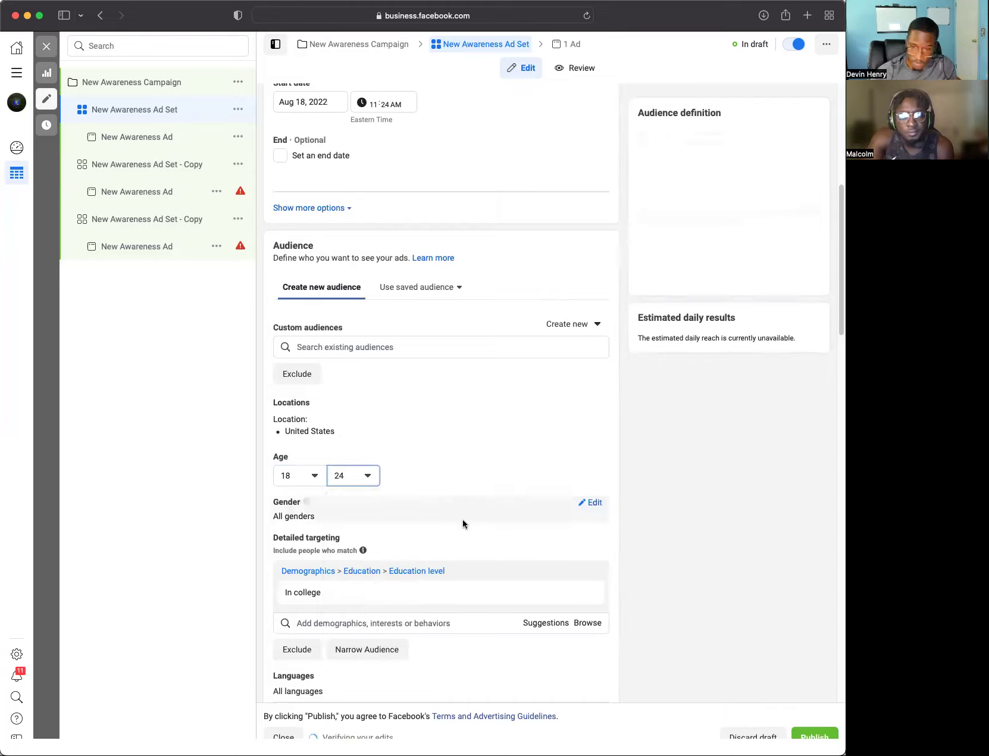
{"action": "scroll", "coordinate": [458, 518], "scroll_direction": "down", "scroll_amount": 3}
{"action": "scroll", "coordinate": [443, 518], "scroll_direction": "up", "scroll_amount": 2}
{"action": "scroll", "coordinate": [452, 539], "scroll_direction": "up", "scroll_amount": 5}
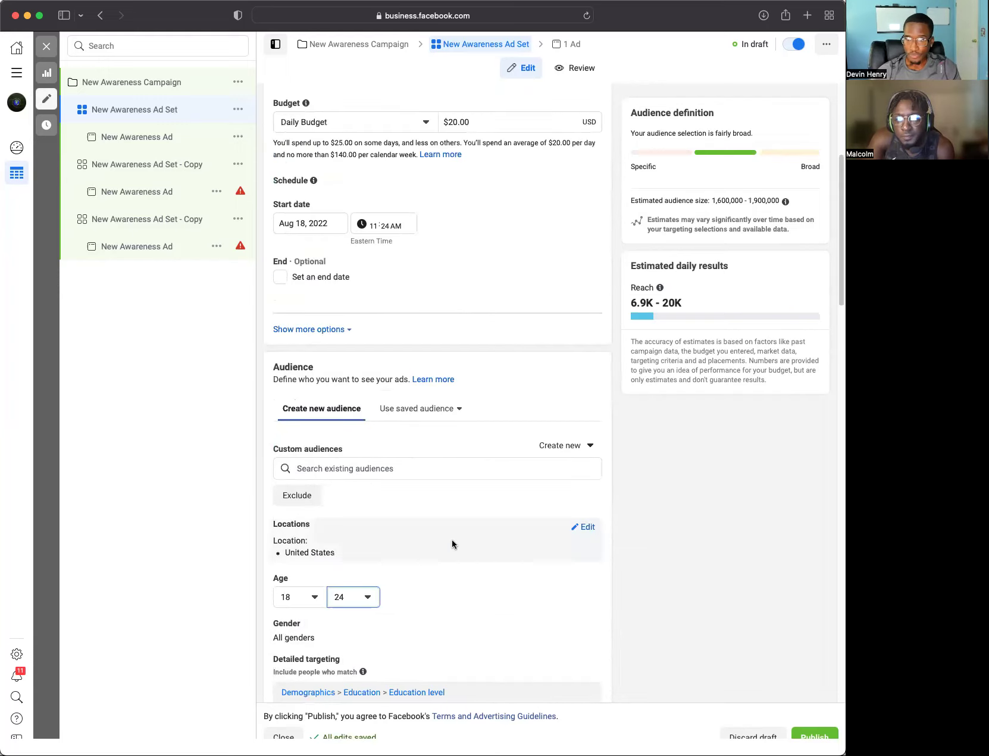
Step: Examine the first ad's setup, including its format, media options, primary text, languages and tracking settings
{"action": "left_click", "coordinate": [130, 137]}
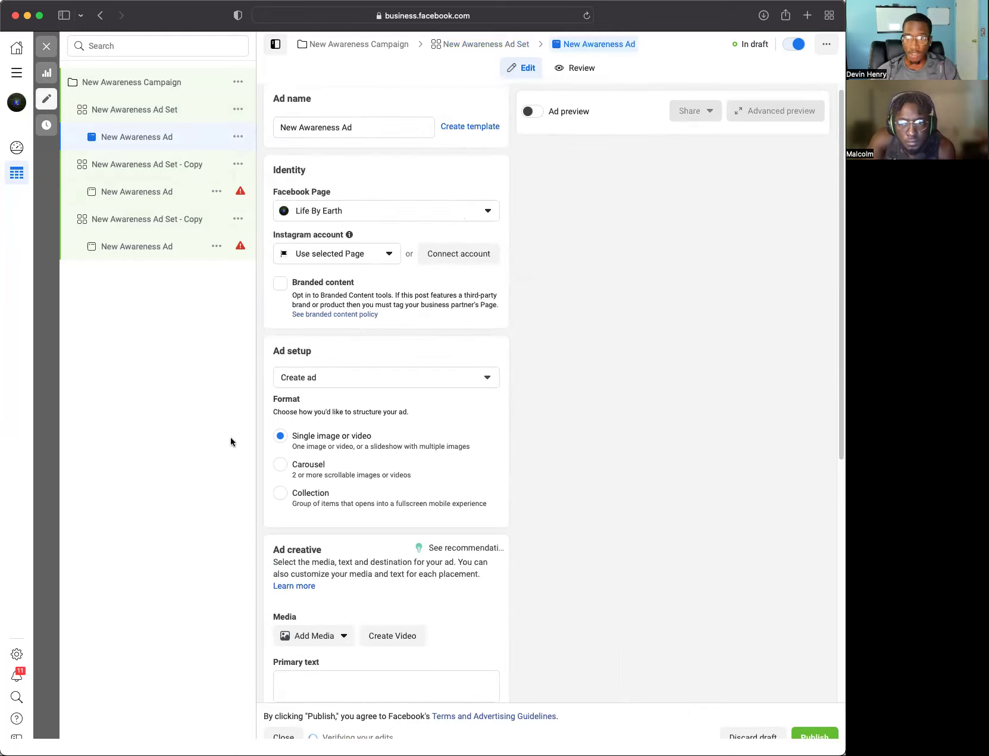
{"action": "scroll", "coordinate": [360, 296], "scroll_direction": "down", "scroll_amount": 1}
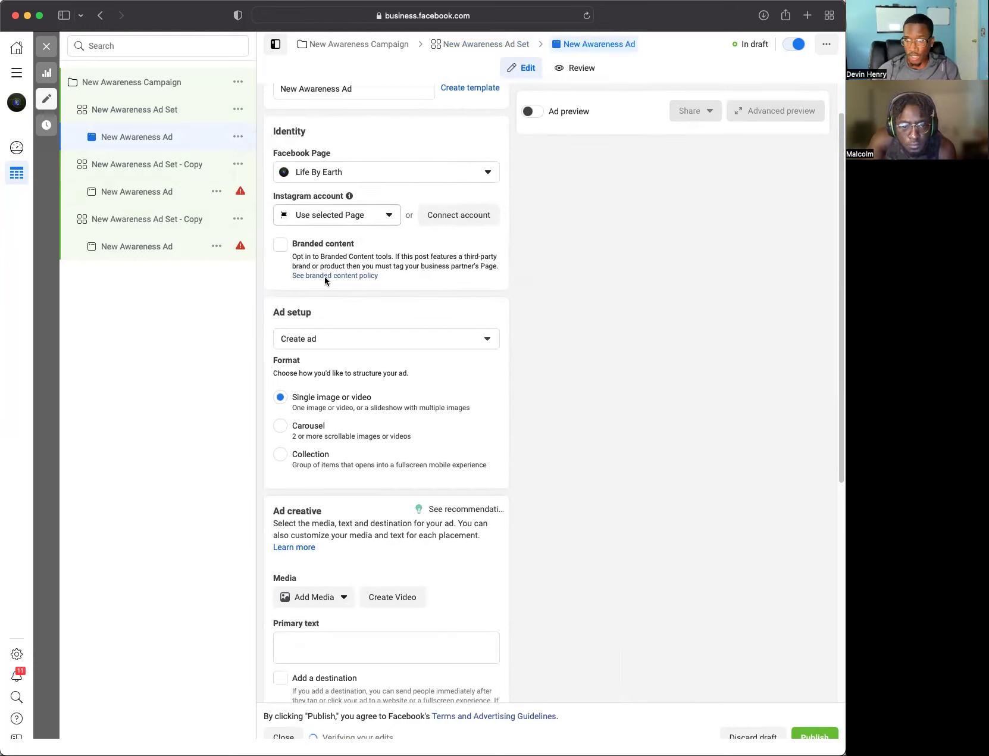
{"action": "scroll", "coordinate": [324, 278], "scroll_direction": "down", "scroll_amount": 2}
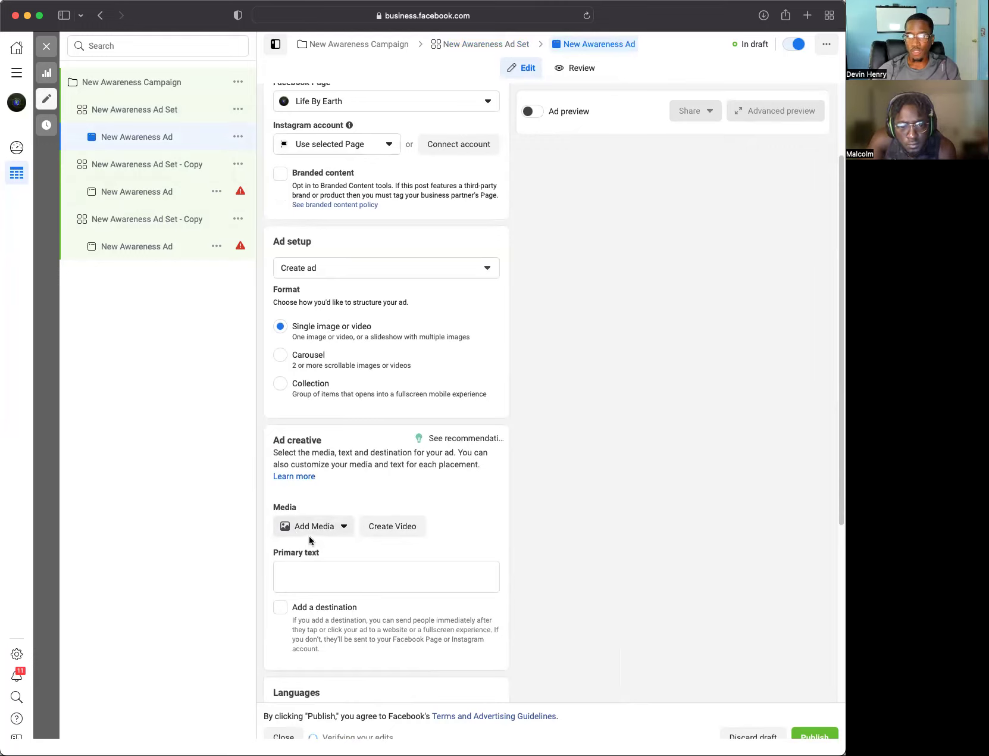
{"action": "left_click", "coordinate": [335, 529]}
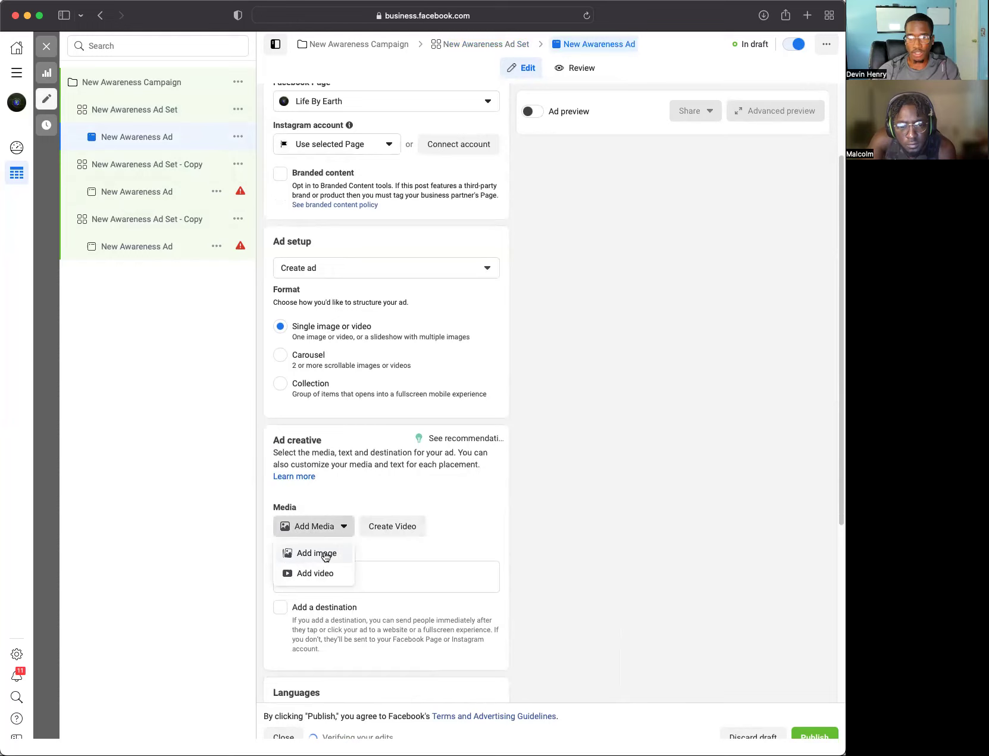
{"action": "left_click", "coordinate": [457, 543]}
{"action": "scroll", "coordinate": [461, 538], "scroll_direction": "down", "scroll_amount": 5}
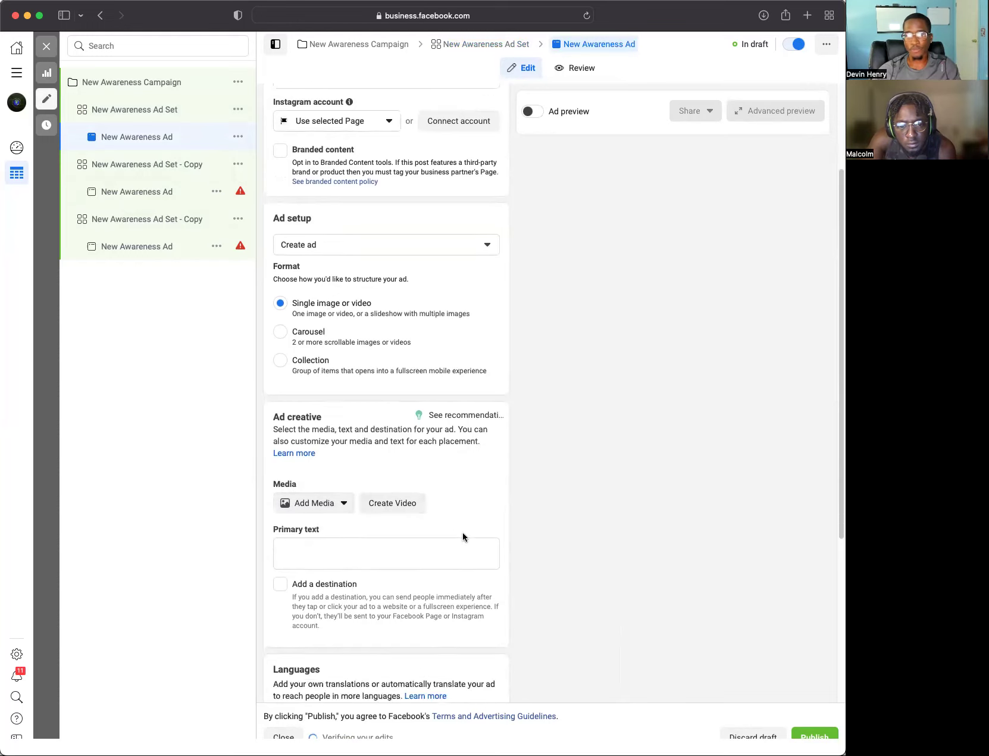
{"action": "left_click", "coordinate": [308, 318]}
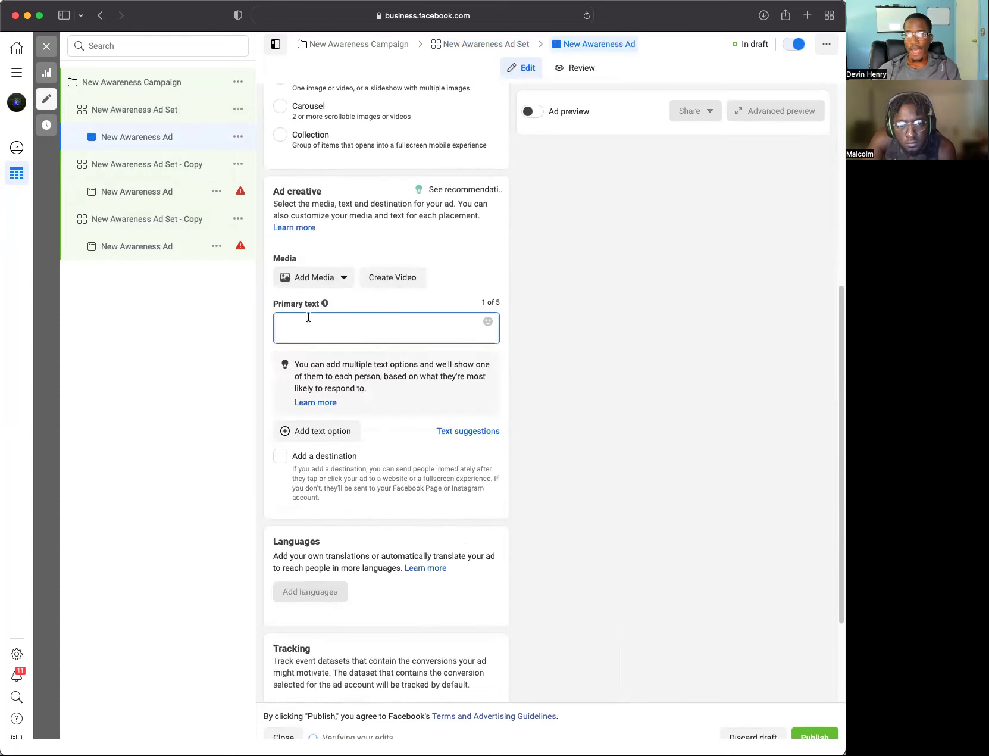
{"action": "scroll", "coordinate": [399, 441], "scroll_direction": "down", "scroll_amount": 3}
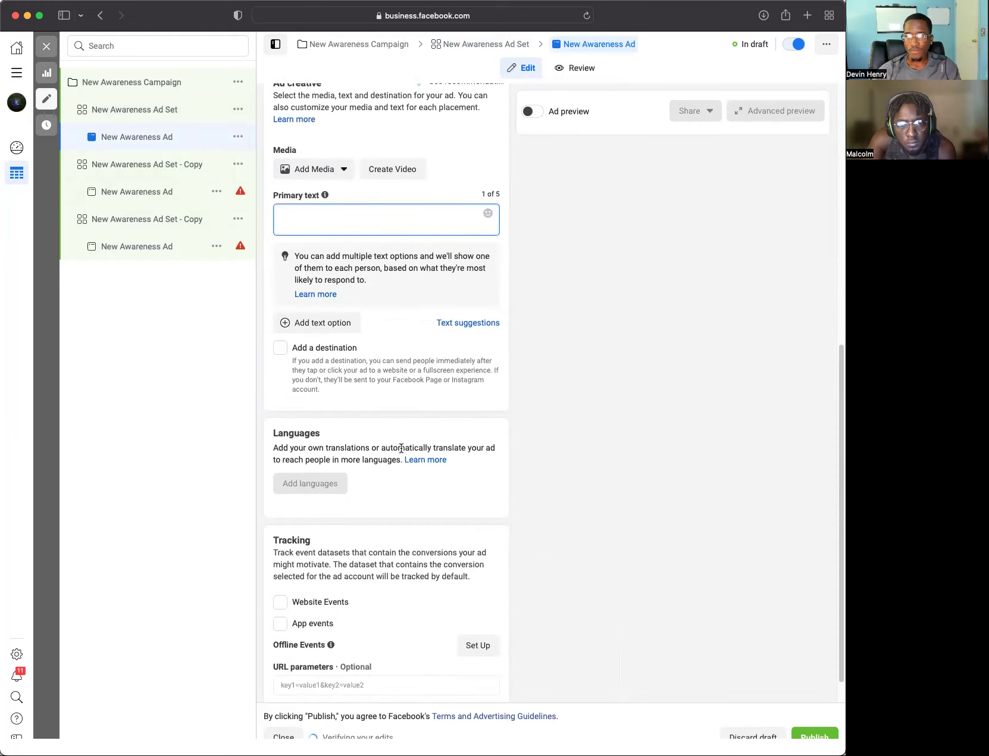
{"action": "scroll", "coordinate": [399, 449], "scroll_direction": "up", "scroll_amount": 7}
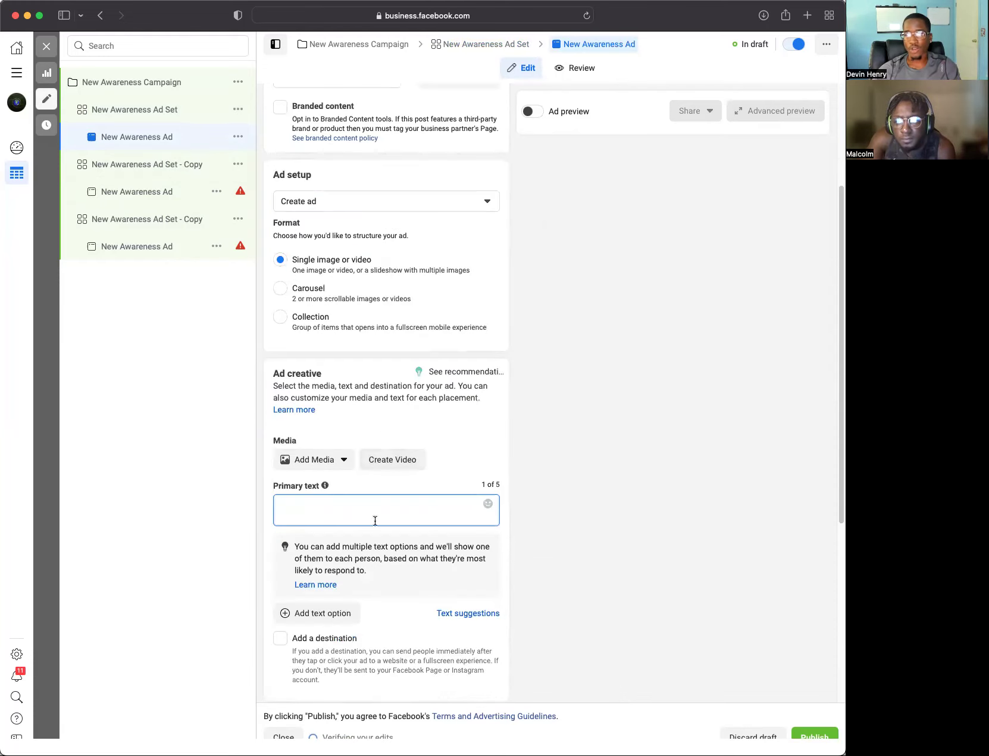
{"action": "scroll", "coordinate": [376, 392], "scroll_direction": "up", "scroll_amount": 4}
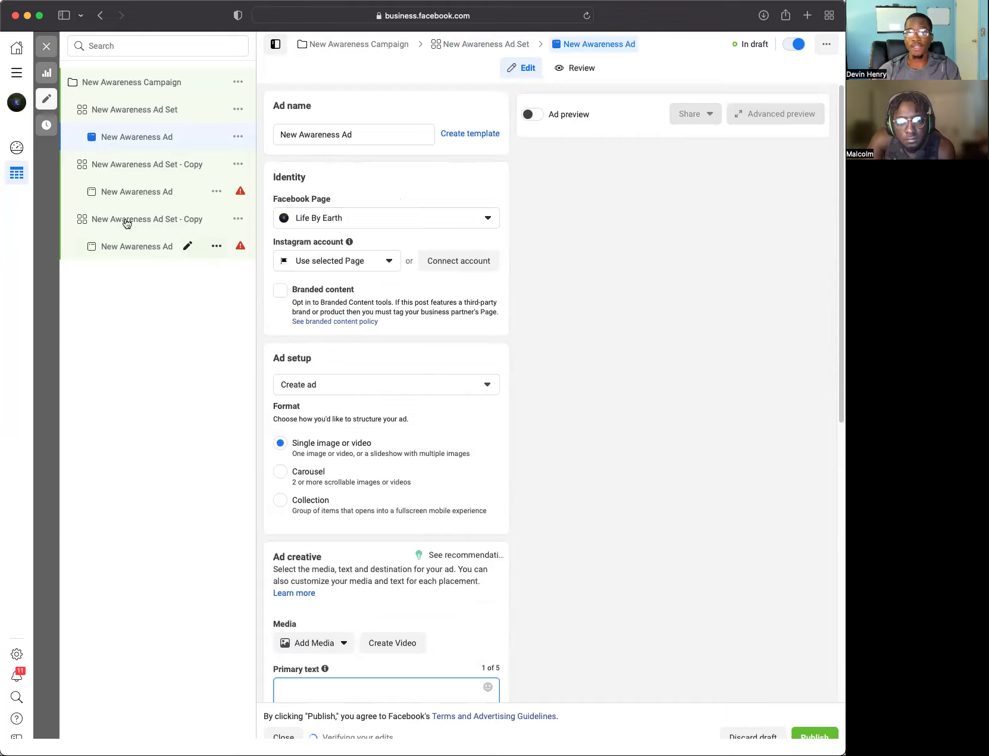
Step: Rename the ad set New Awareness Ad Set as In College
{"action": "left_click", "coordinate": [126, 113]}
{"action": "left_click", "coordinate": [302, 138]}
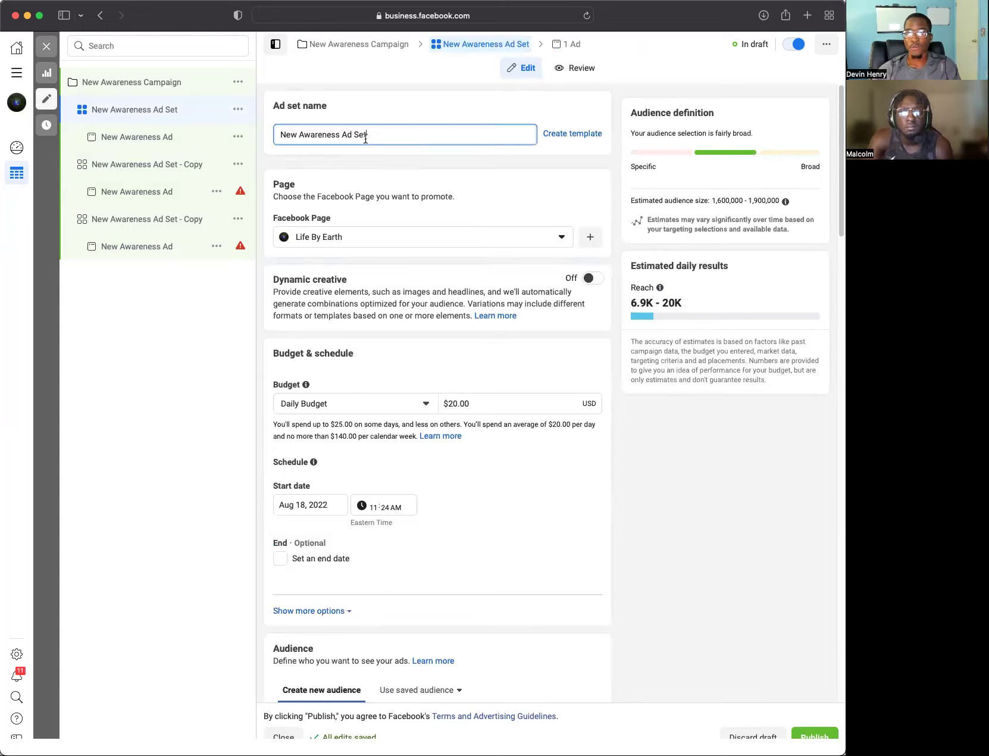
{"action": "key", "text": "shift+alt+Left"}
{"action": "key", "text": "super+a"}
{"action": "key", "text": "BackSpace"}
{"action": "type", "text": "In College"}
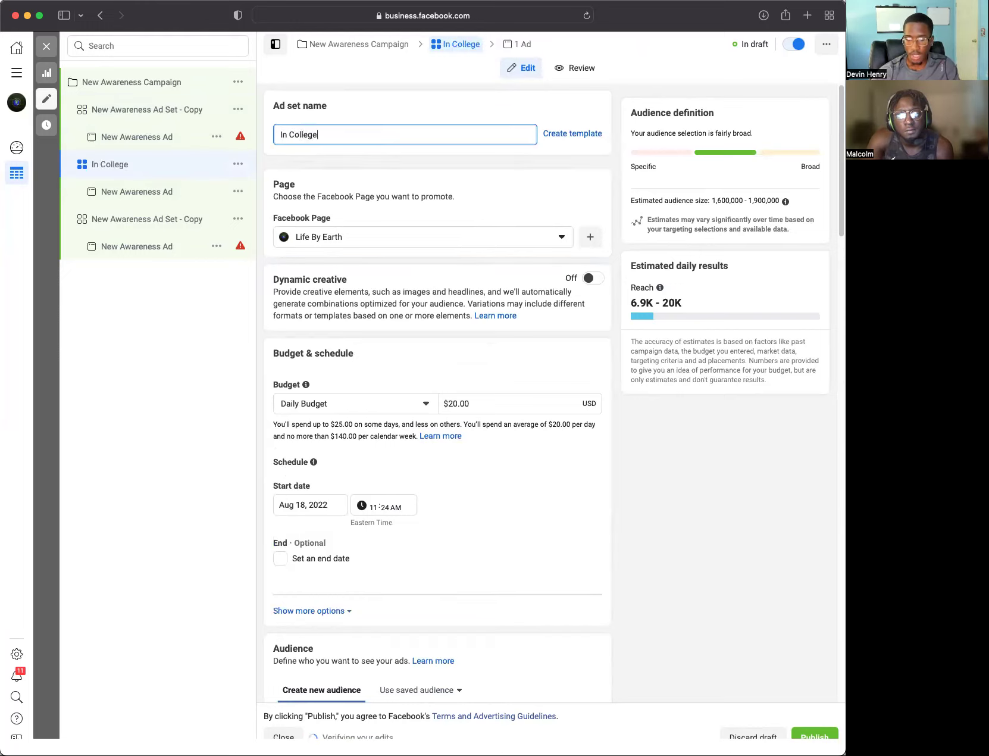
Step: Open the copied ad set listed below In College and go to its audience settings
{"action": "left_click", "coordinate": [110, 222]}
{"action": "scroll", "coordinate": [404, 390], "scroll_direction": "down", "scroll_amount": 5}
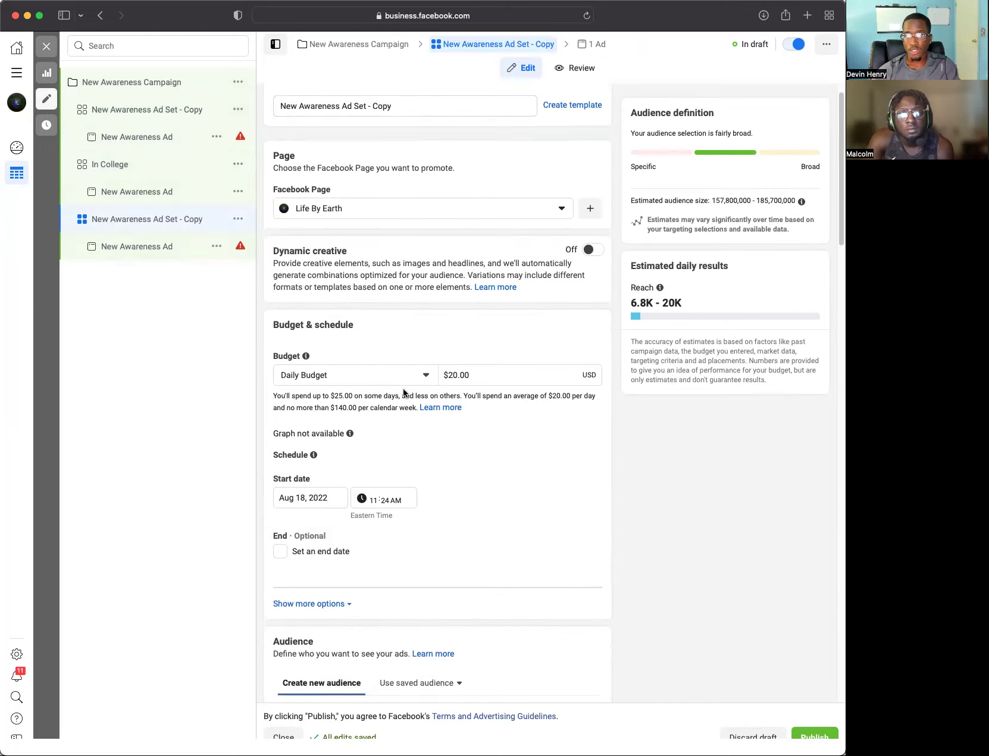
{"action": "left_click", "coordinate": [344, 458]}
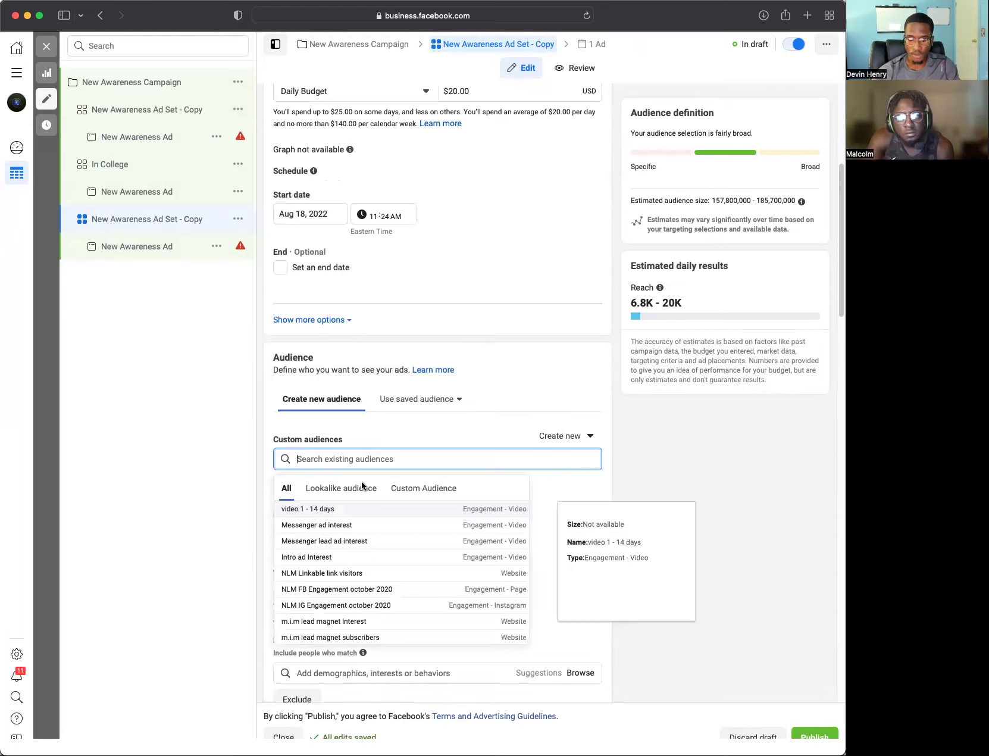
{"action": "type", "text": "oct"}
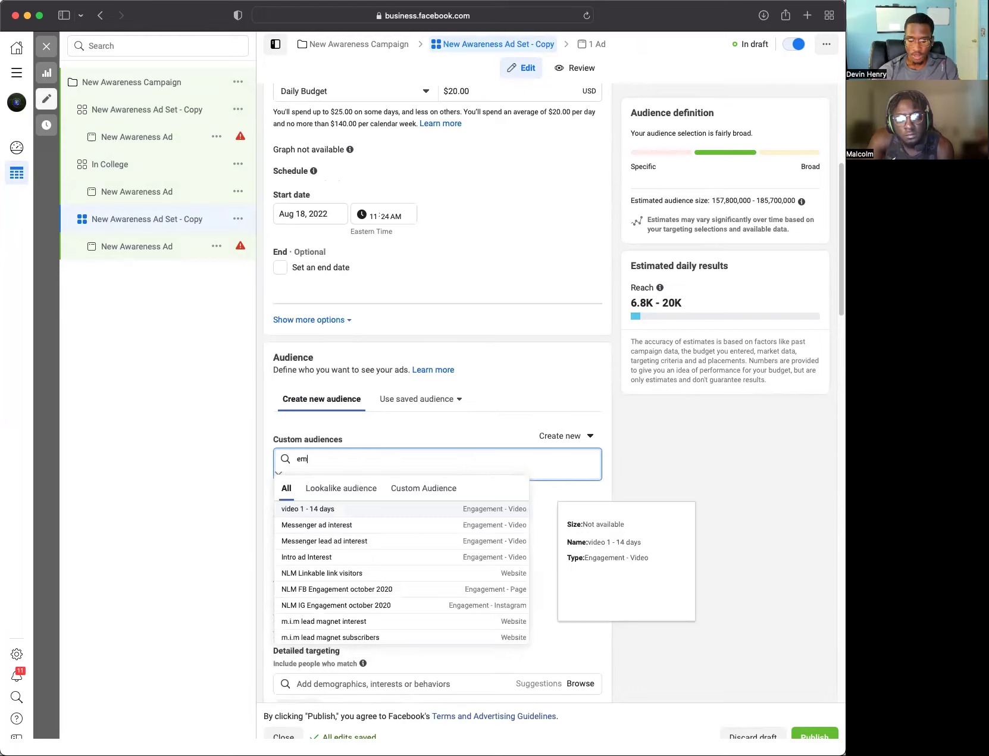
{"action": "key", "text": "BackSpace"}
{"action": "key", "text": "BackSpace"}
{"action": "key", "text": "BackSpace"}
{"action": "type", "text": "work"}
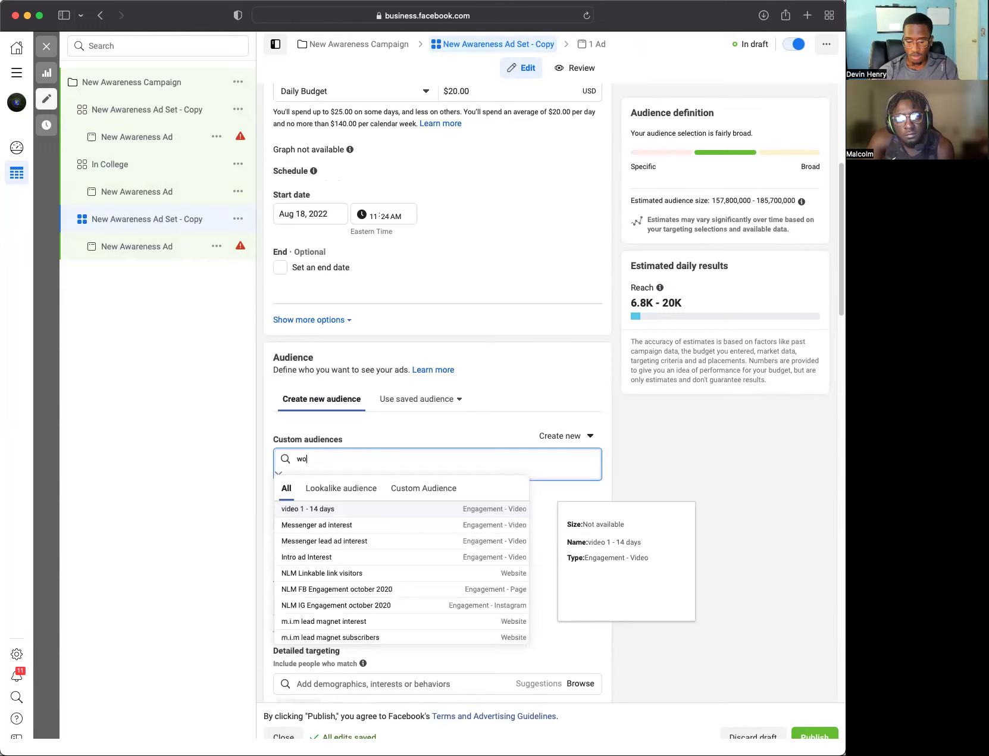
{"action": "left_click", "coordinate": [369, 440]}
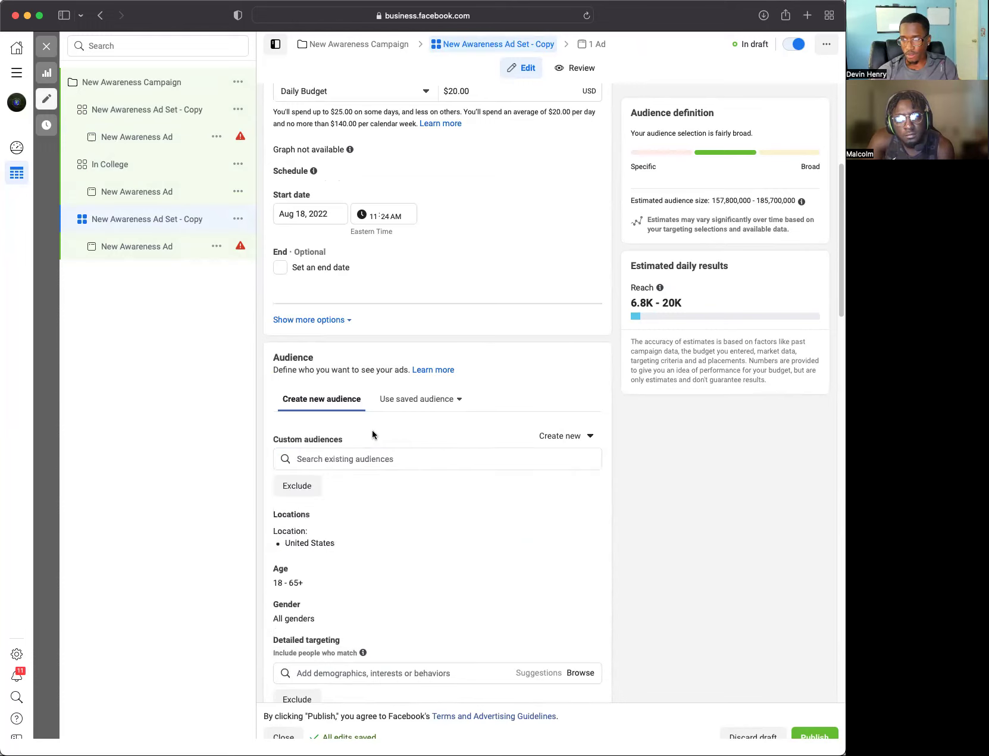
Step: Search detailed targeting for "work" and add the Management industry to the copied ad set's audience
{"action": "scroll", "coordinate": [371, 435], "scroll_direction": "down", "scroll_amount": 10}
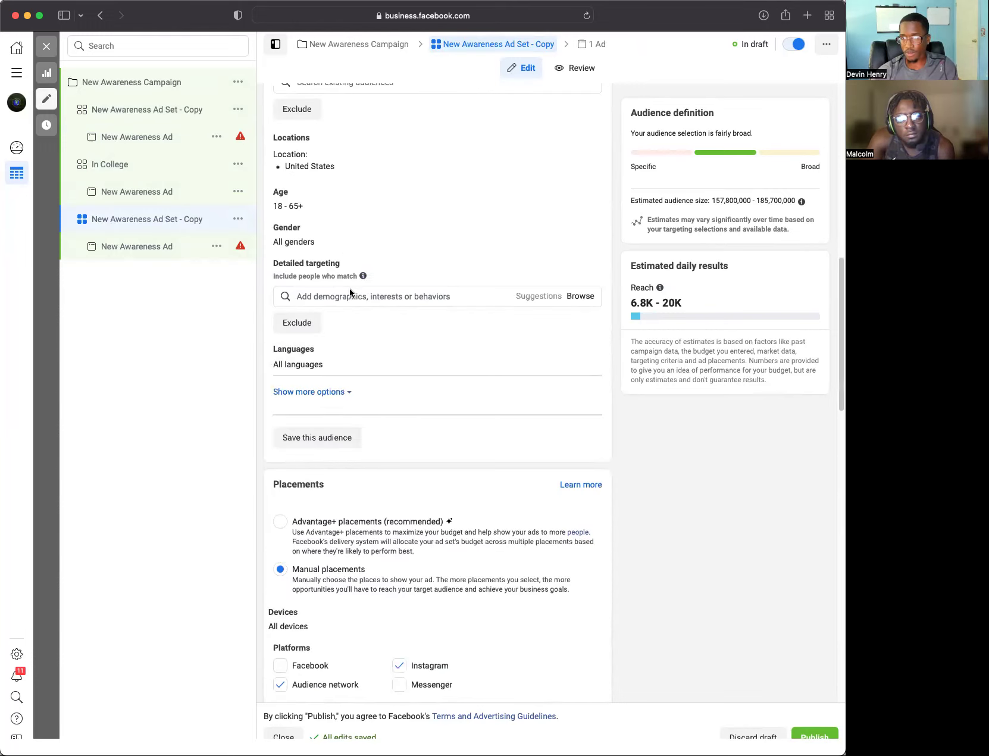
{"action": "left_click", "coordinate": [340, 300]}
{"action": "type", "text": "work"}
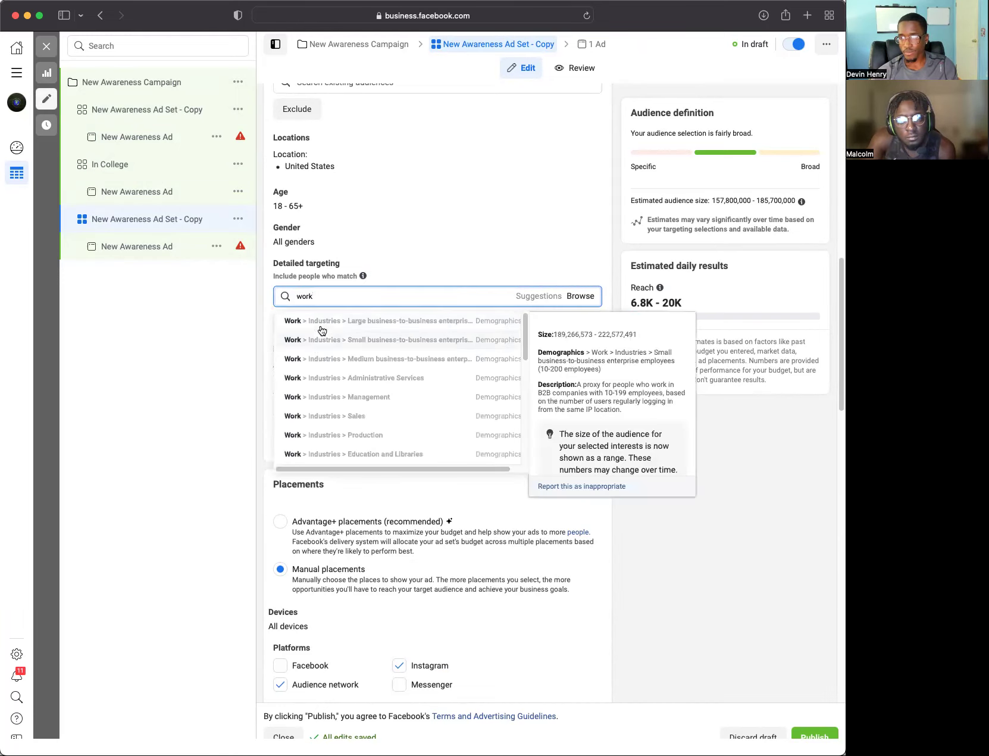
{"action": "left_click", "coordinate": [355, 396]}
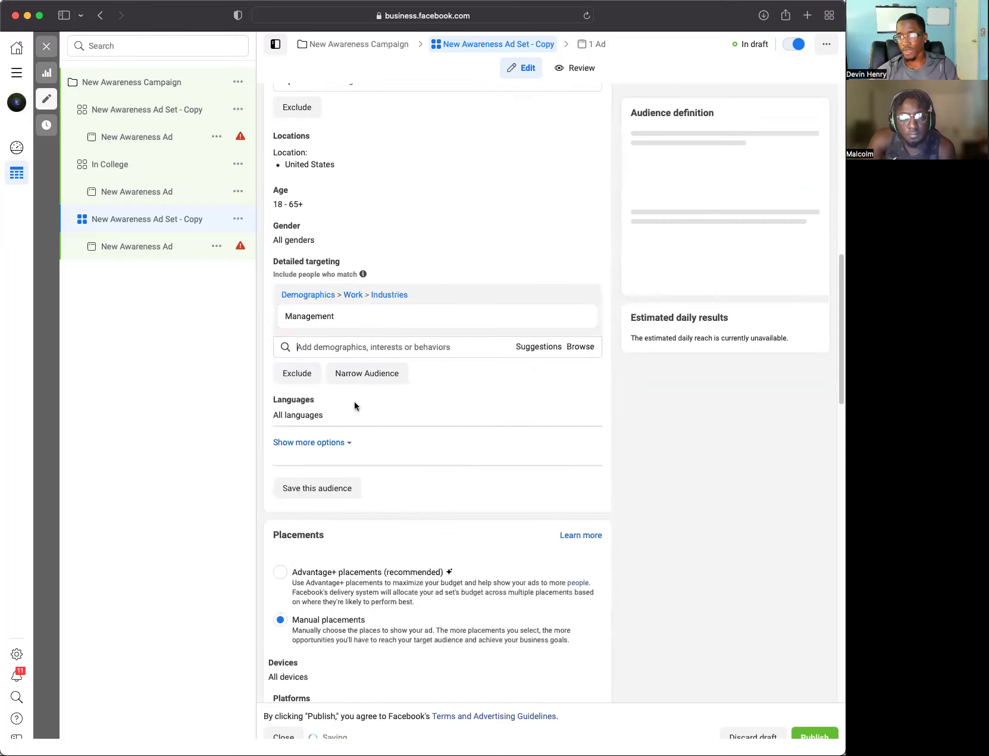
Step: Rename the ad set that targets the Management industry as Management
{"action": "scroll", "coordinate": [375, 262], "scroll_direction": "up", "scroll_amount": 10}
{"action": "scroll", "coordinate": [375, 262], "scroll_direction": "up", "scroll_amount": 3}
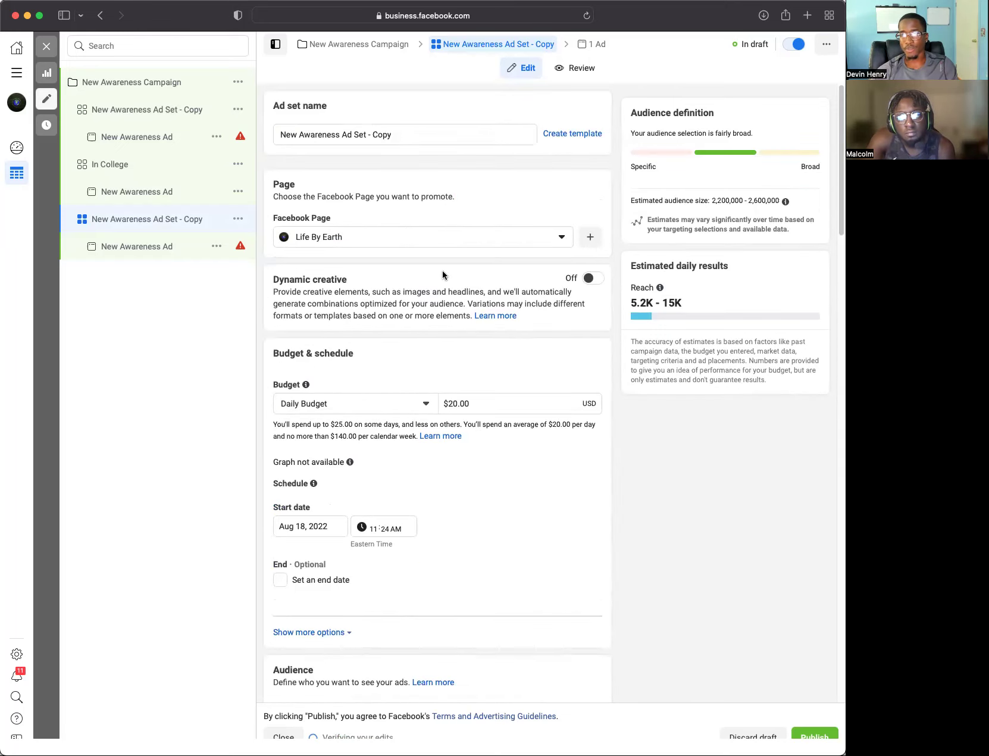
{"action": "left_click_drag", "start_coordinate": [422, 132], "coordinate": [341, 127]}
{"action": "key", "text": "BackSpace"}
{"action": "type", "text": "Management"}
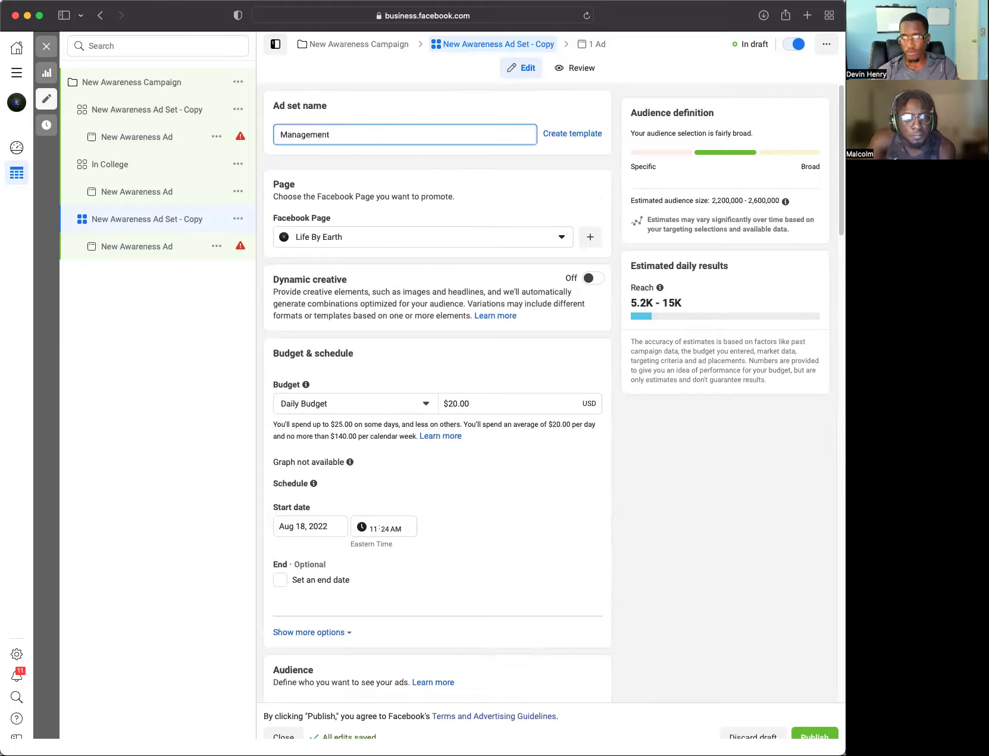
Step: Rename the remaining copied ad set, New Awareness Ad Set - Copy, as Benihana
{"action": "left_click", "coordinate": [117, 110]}
{"action": "left_click_drag", "start_coordinate": [444, 134], "coordinate": [259, 129]}
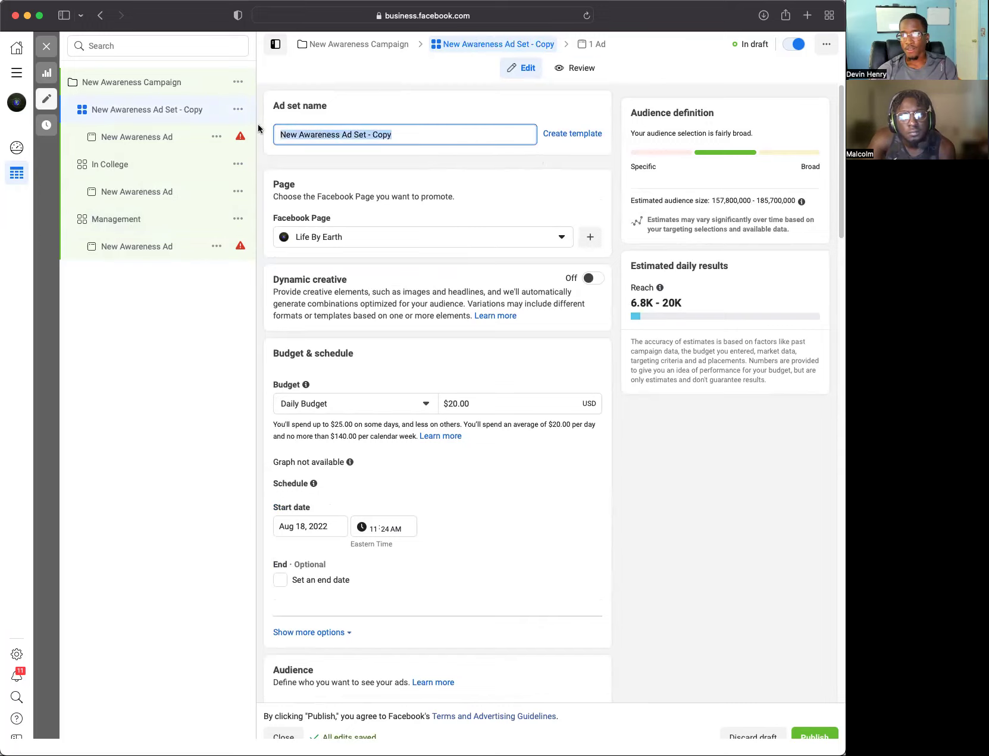
{"action": "key", "text": "BackSpace"}
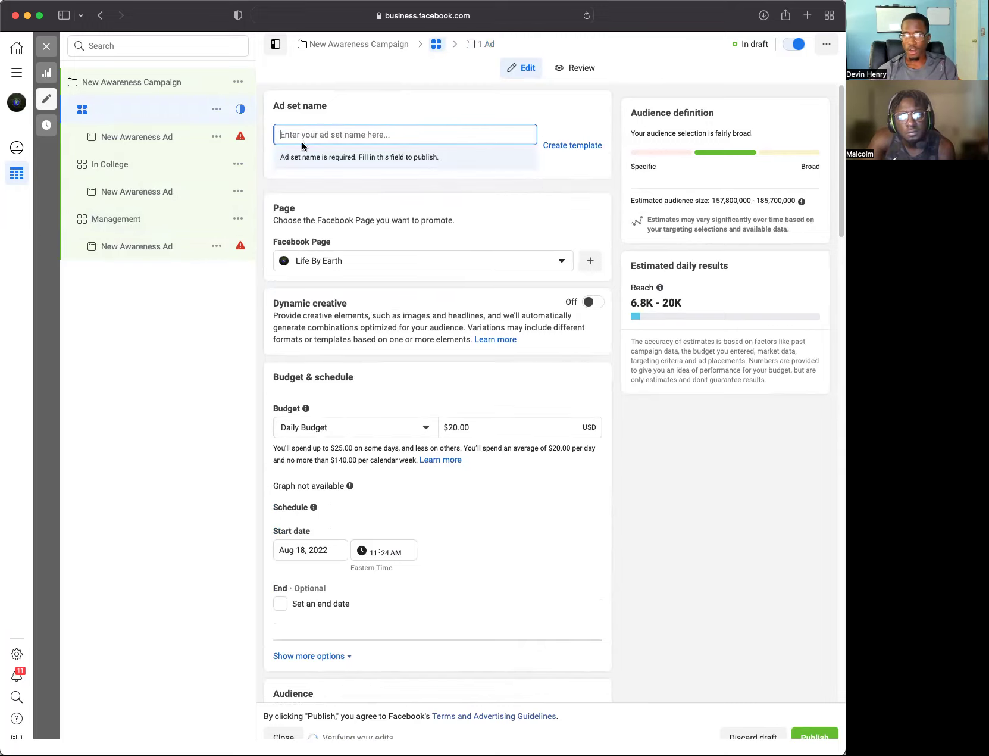
{"action": "type", "text": "Bei"}
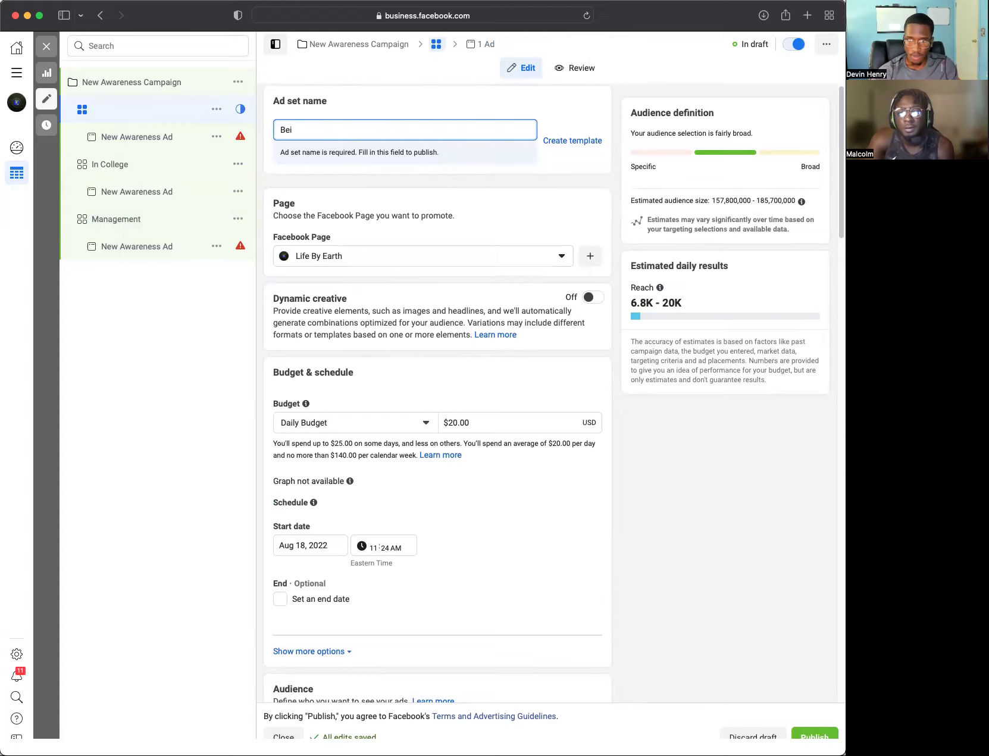
{"action": "key", "text": "BackSpace"}
{"action": "type", "text": "nihana"}
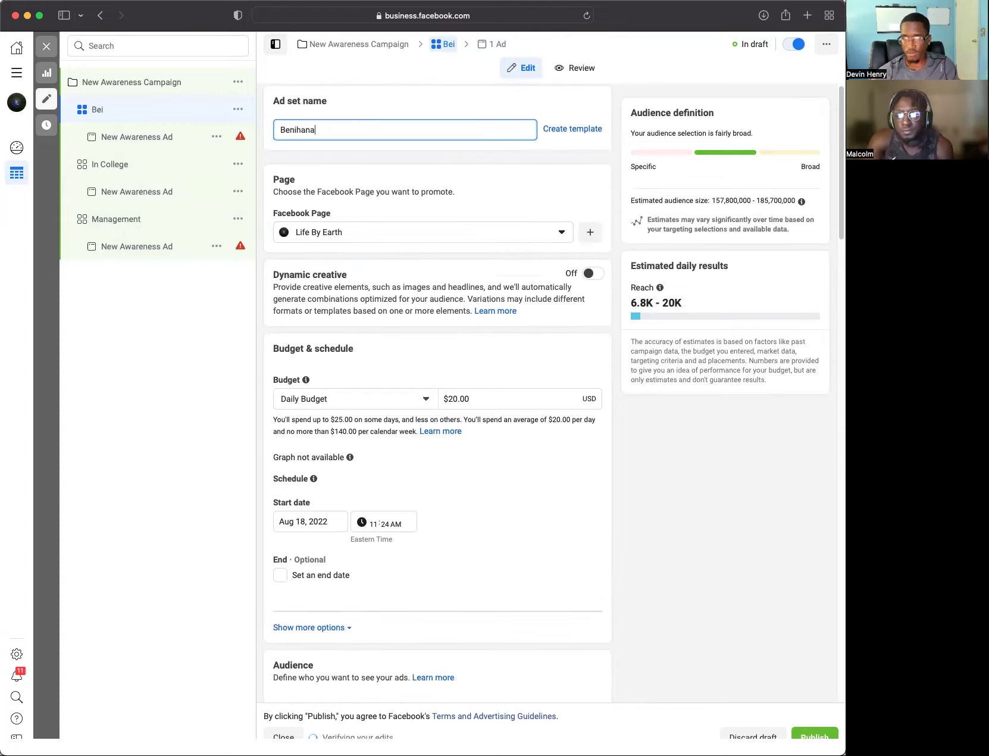
{"action": "left_click", "coordinate": [389, 94]}
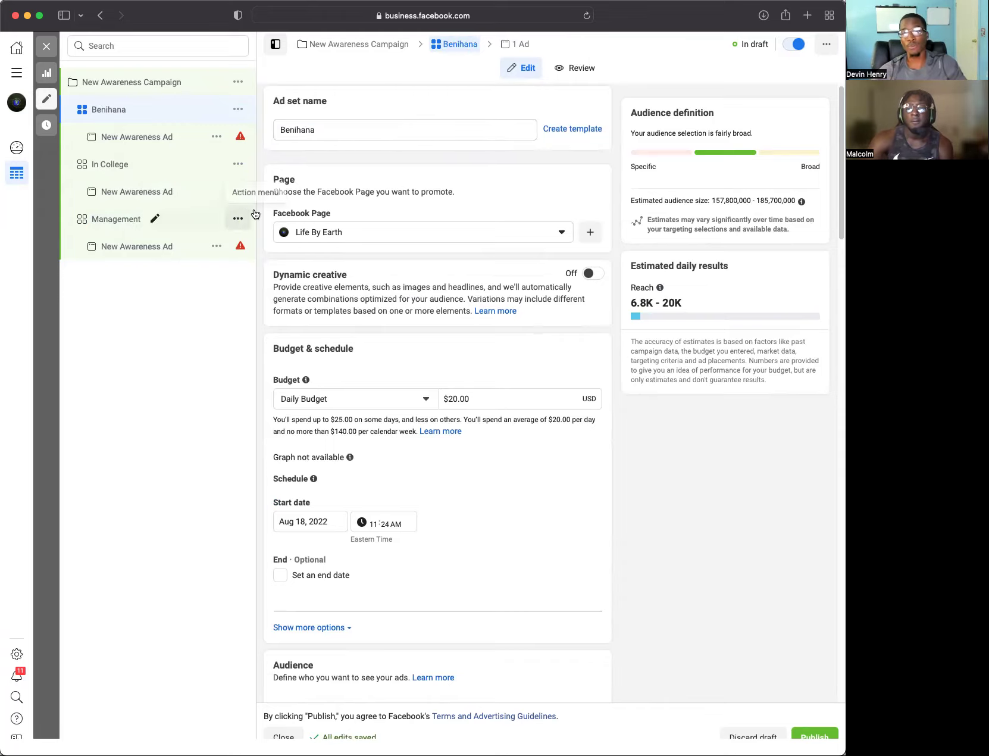
{"action": "scroll", "coordinate": [329, 241], "scroll_direction": "down", "scroll_amount": 1}
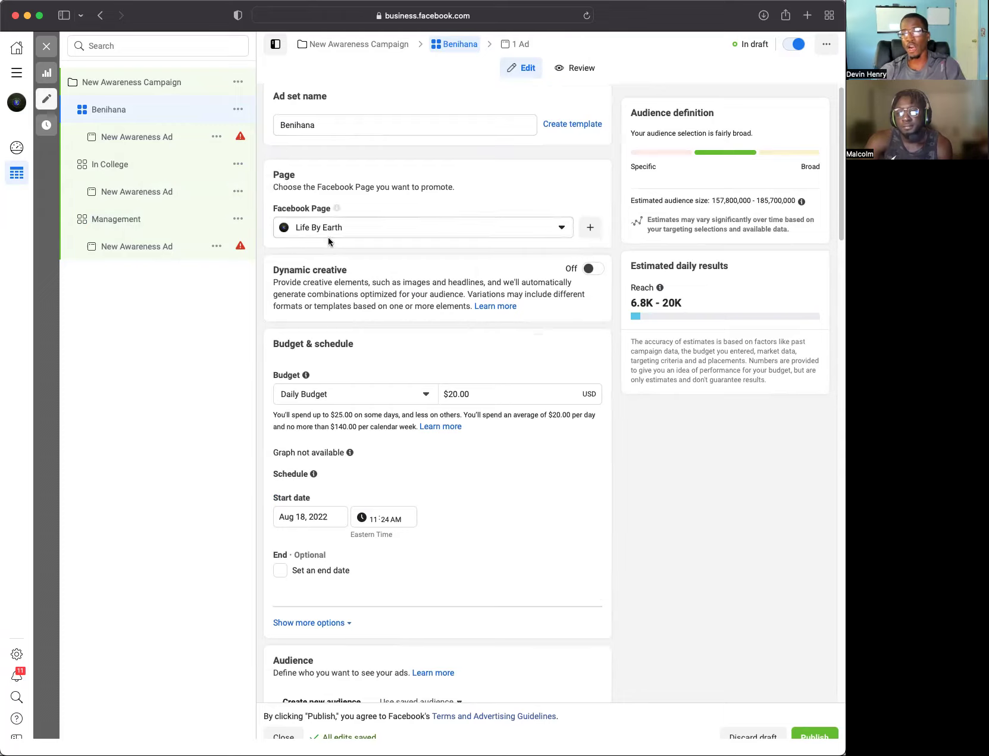
{"action": "scroll", "coordinate": [329, 241], "scroll_direction": "down", "scroll_amount": 1}
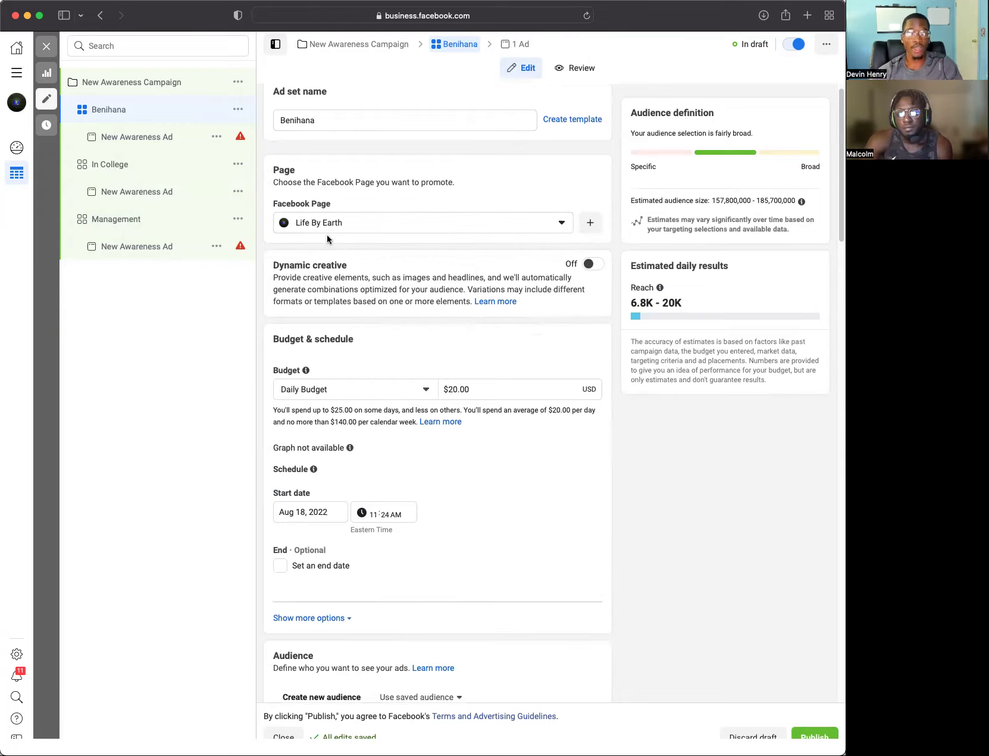